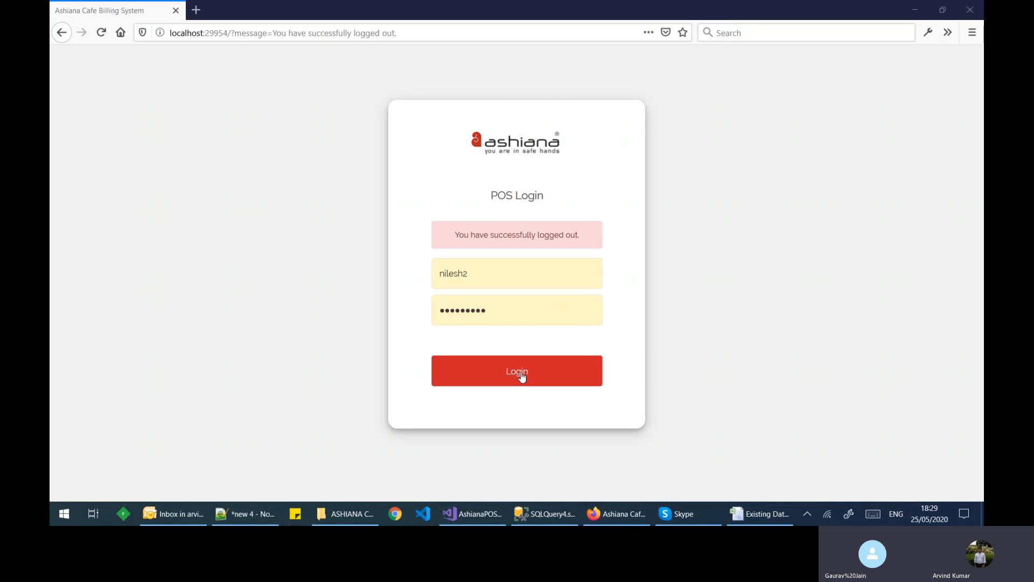
# Step: Log in and open the Manage Master HSN Codes page from Inventory Masters
pyautogui.click(522, 376)
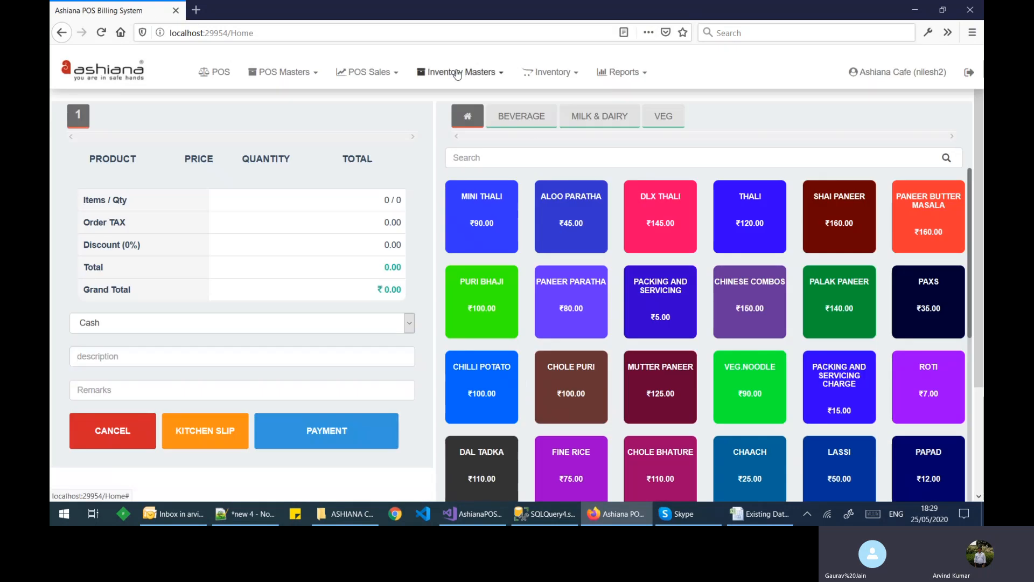
pyautogui.click(458, 73)
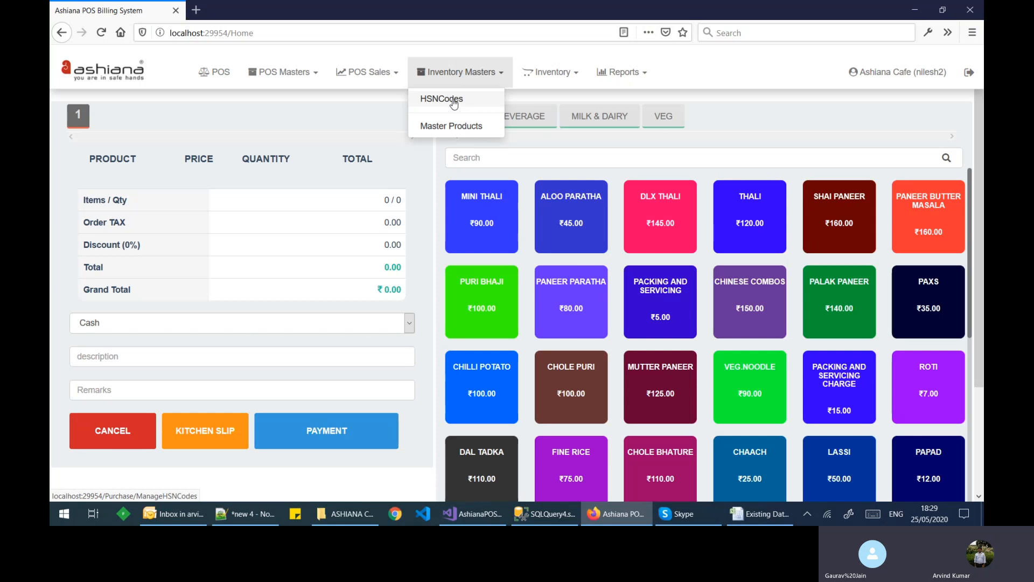
pyautogui.click(454, 102)
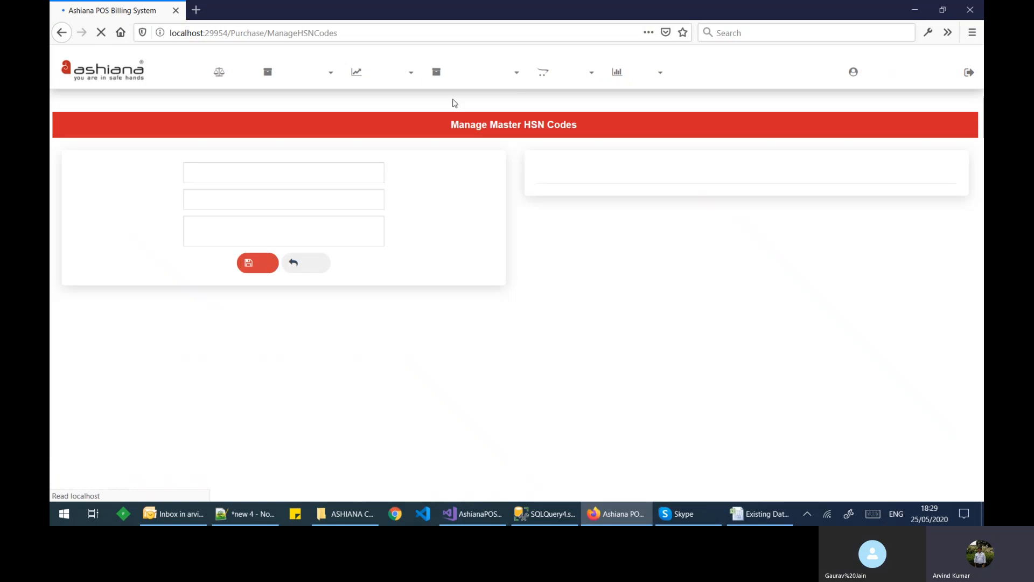
# Step: Enter HSN code 1234, set its GST rate to 5, and add it to the list
pyautogui.click(339, 170)
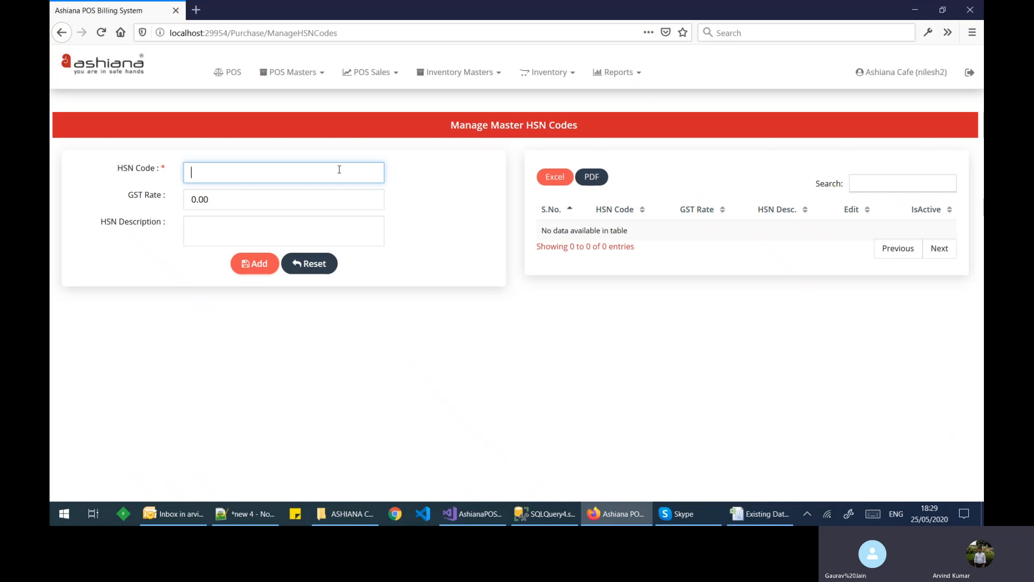
pyautogui.write('1234')
pyautogui.click(189, 198)
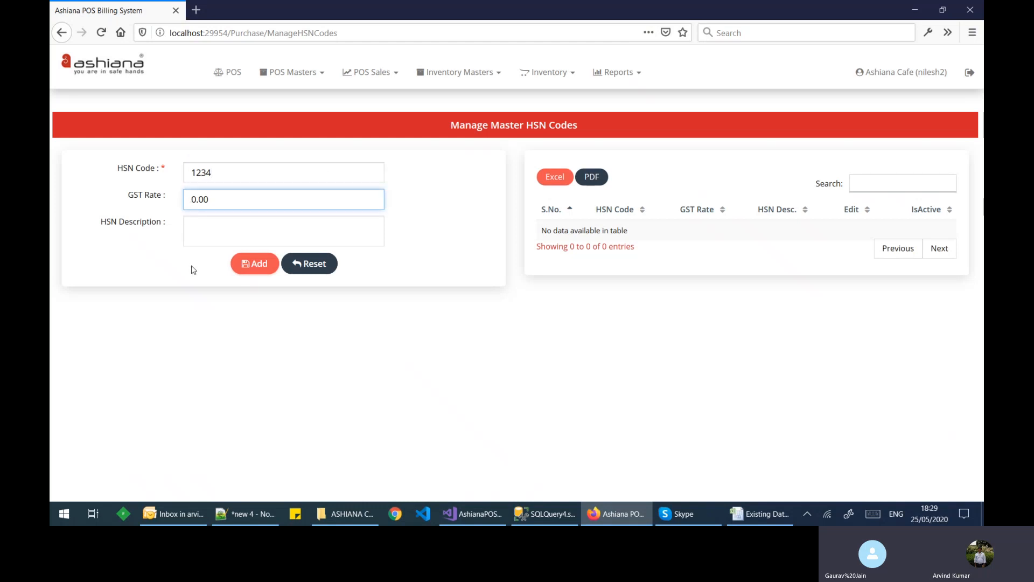
pyautogui.press('Delete')
pyautogui.write('5')
pyautogui.click(252, 267)
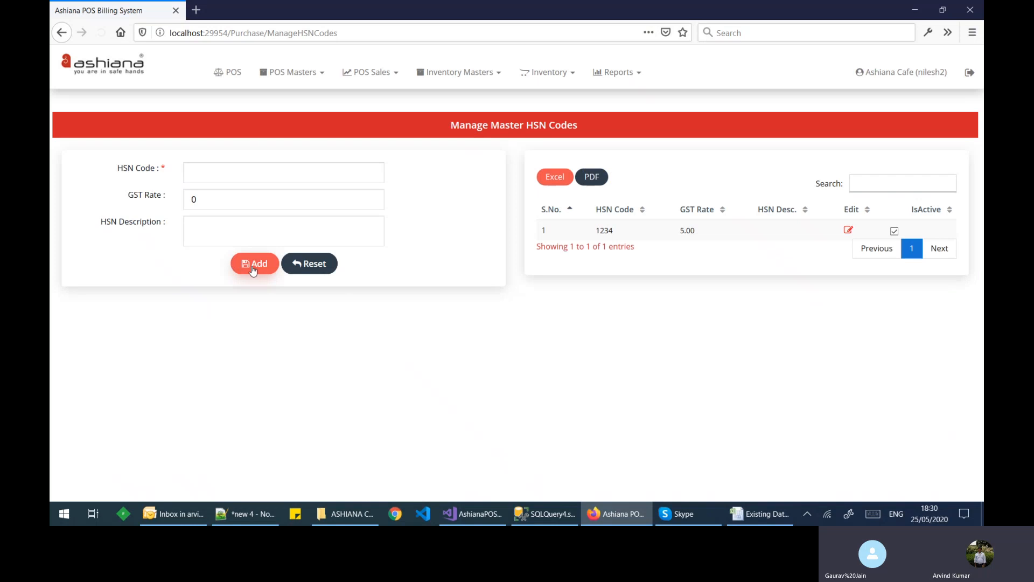
# Step: Add HSN code 2345 with a 12% GST rate
pyautogui.click(266, 173)
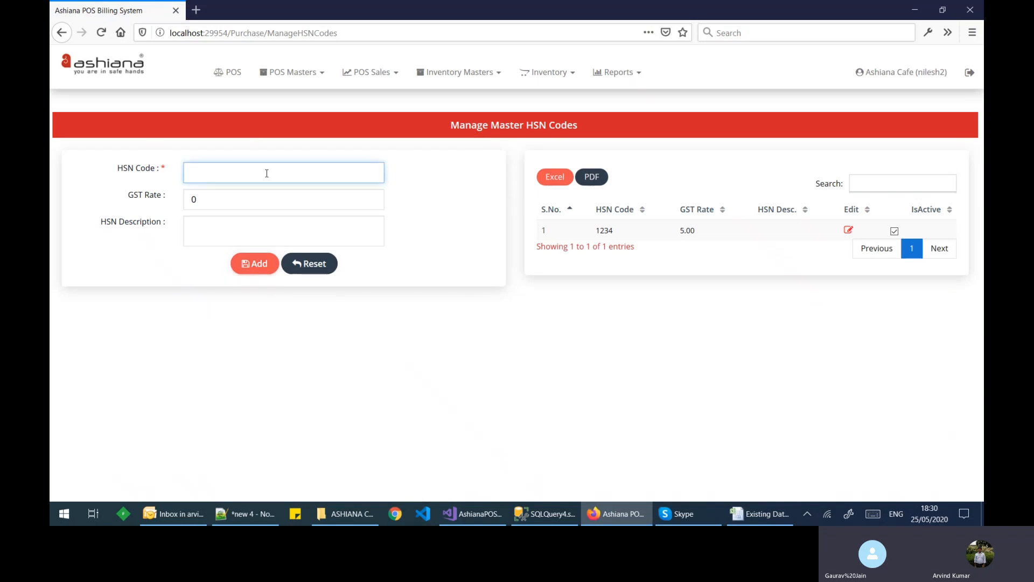
pyautogui.write('2345')
pyautogui.click(195, 200)
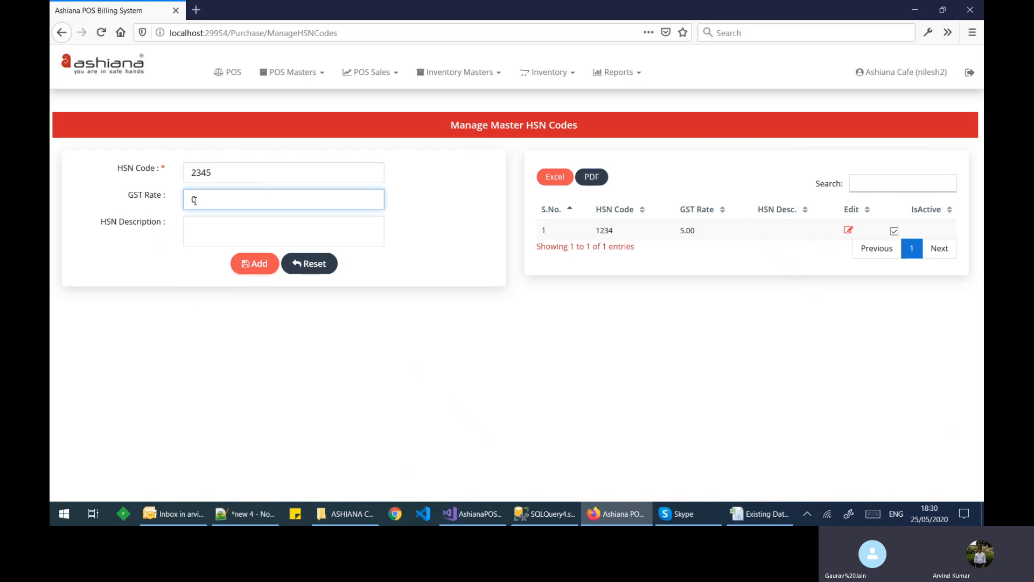
pyautogui.doubleClick(198, 201)
pyautogui.write('12')
pyautogui.click(258, 267)
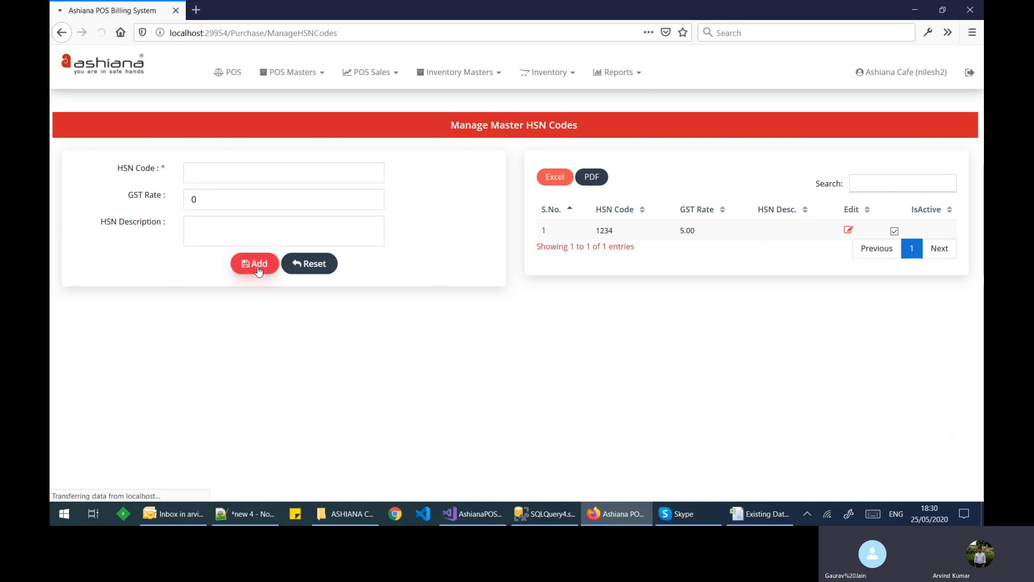
# Step: Enter 3456 as the next HSN code, correcting the mistyped entries
pyautogui.click(302, 241)
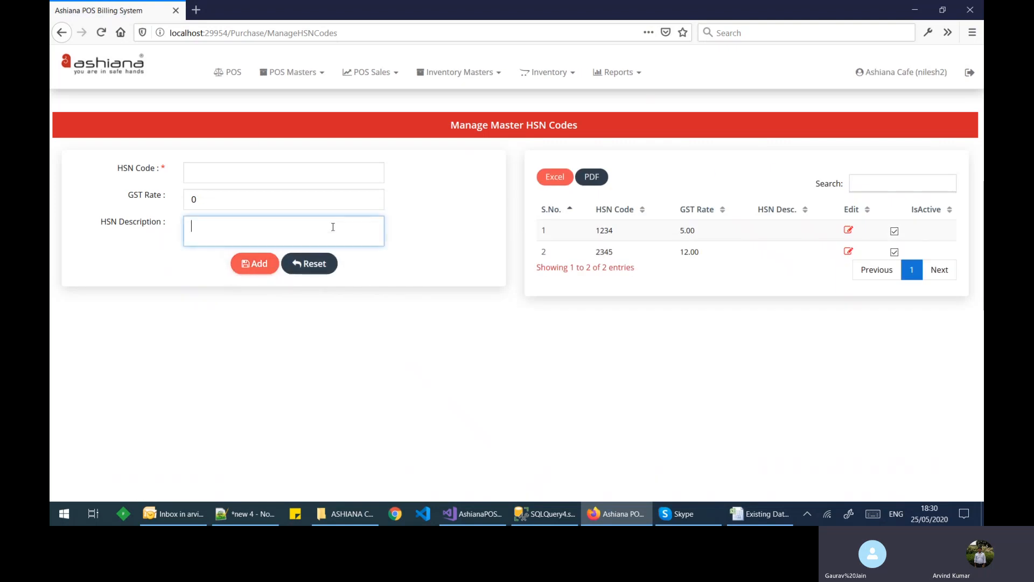
pyautogui.click(216, 167)
pyautogui.write('0000')
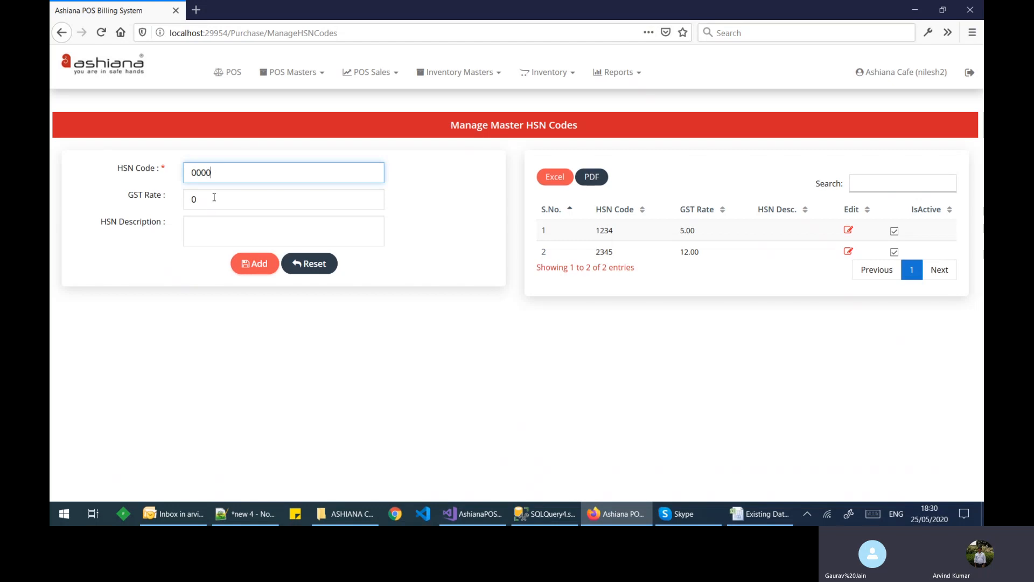
pyautogui.press('Tab')
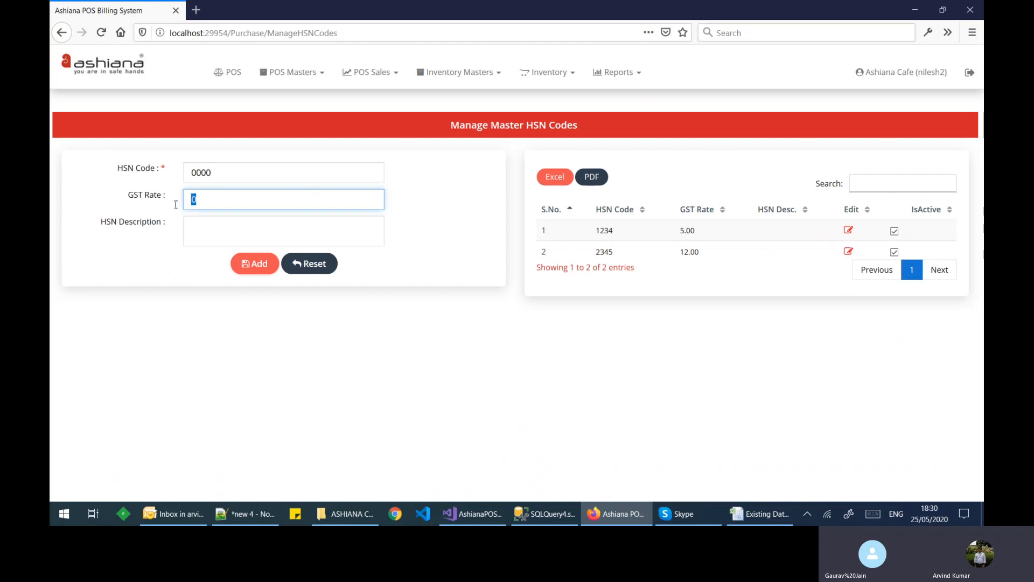
pyautogui.write('0')
pyautogui.hotkey('shift', 'Tab')
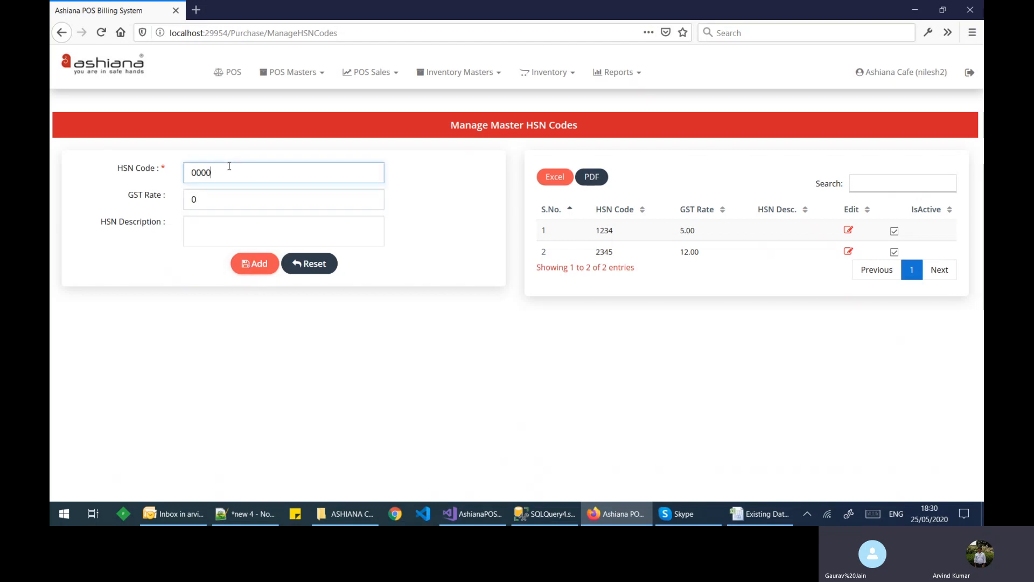
pyautogui.write('2')
pyautogui.press('BackSpace')
pyautogui.write('3456')
# Step: Set code 3456's GST rate to 18 and its description to 'cold drinks'
pyautogui.doubleClick(200, 200)
pyautogui.press('BackSpace')
pyautogui.write('18')
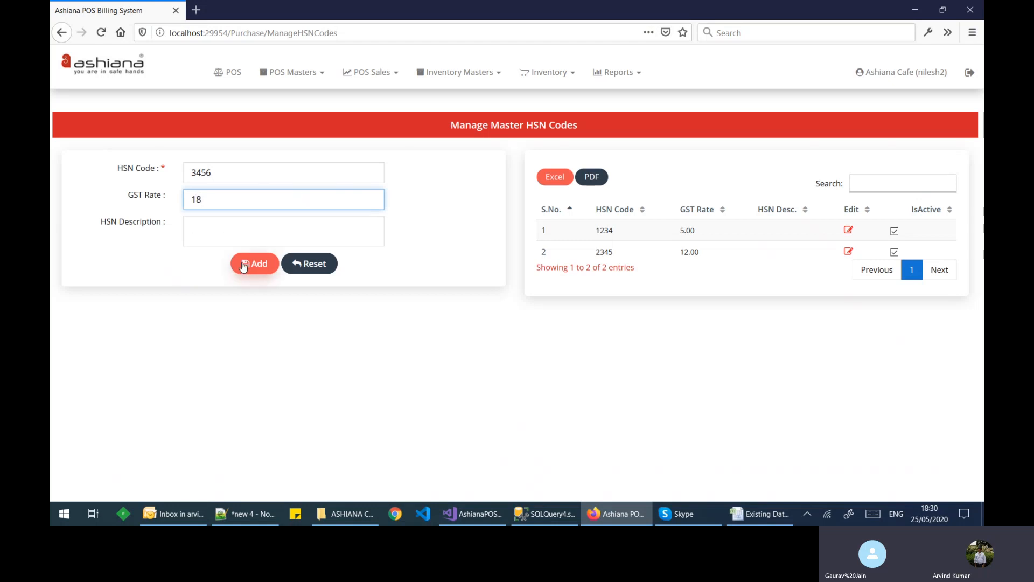
pyautogui.click(231, 232)
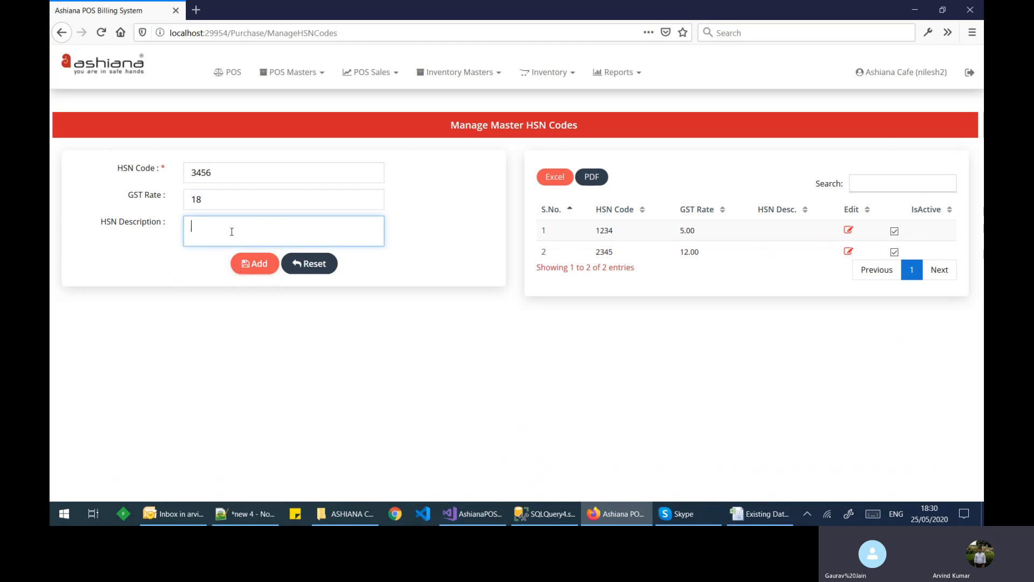
pyautogui.write('cold r')
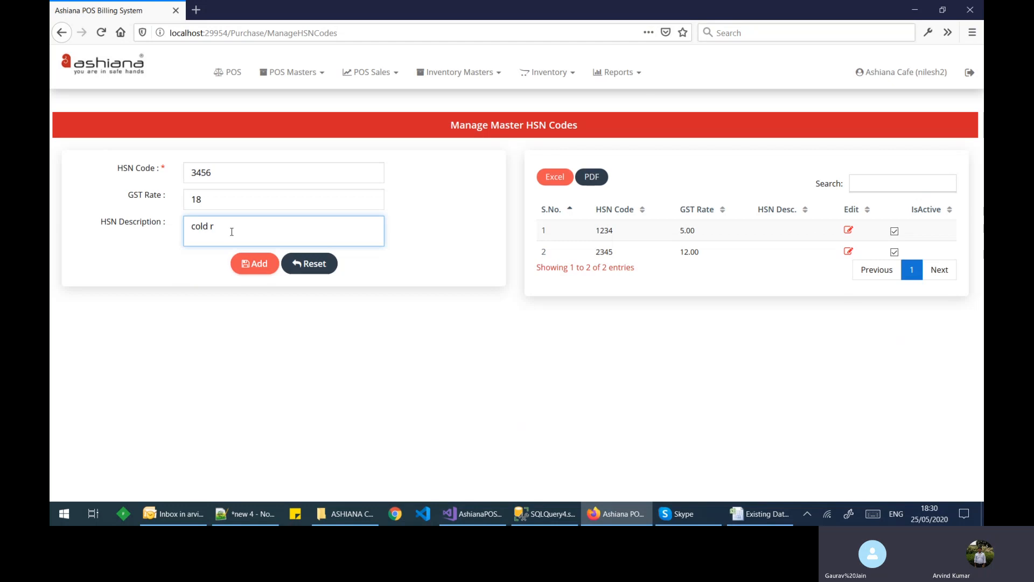
pyautogui.press('BackSpace')
pyautogui.write('drinks')
# Step: Save HSN code 3456 (cold drinks), then add HSN code 0000 with zero GST
pyautogui.click(253, 266)
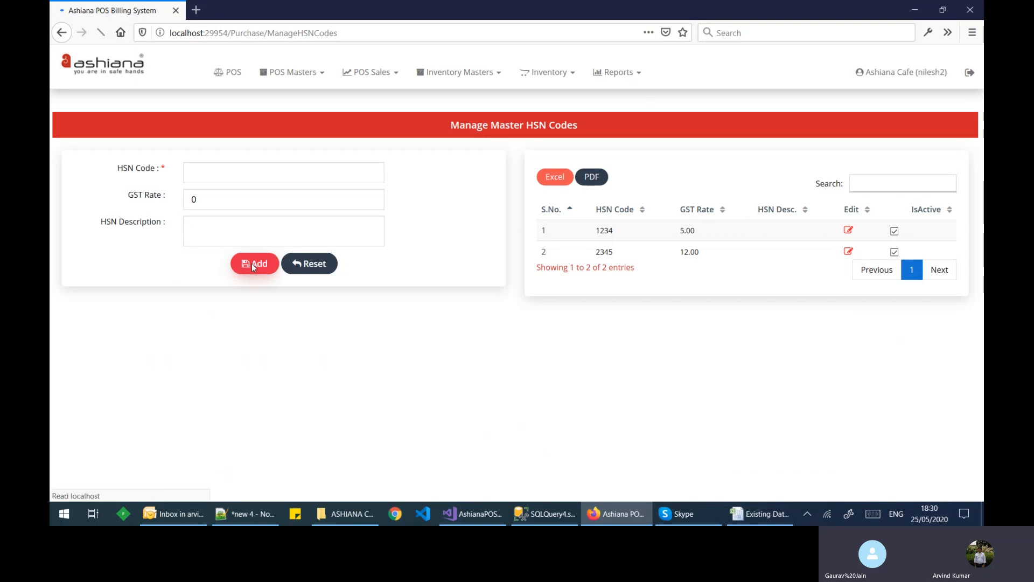
pyautogui.click(243, 167)
pyautogui.write('0000')
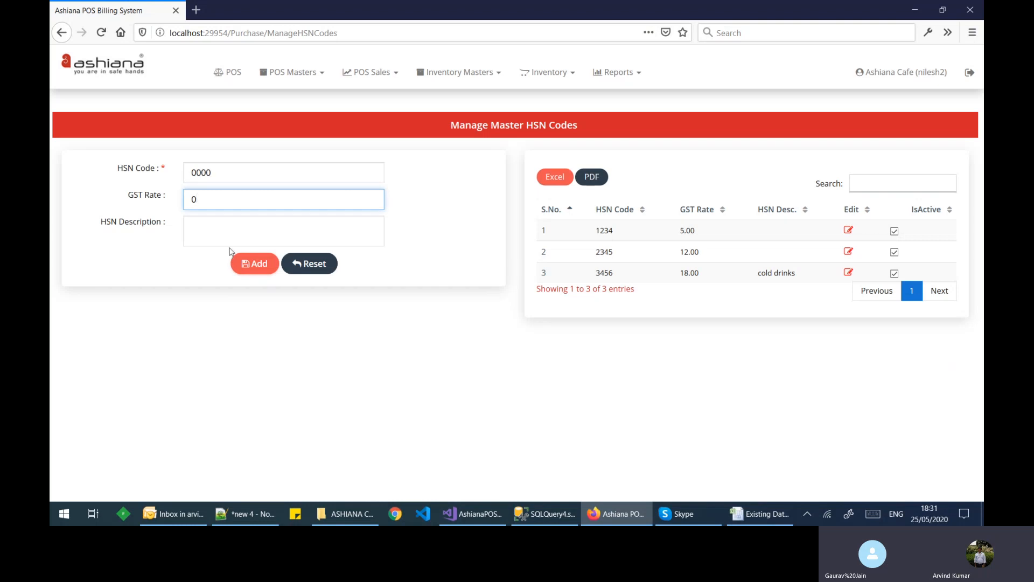
pyautogui.click(259, 267)
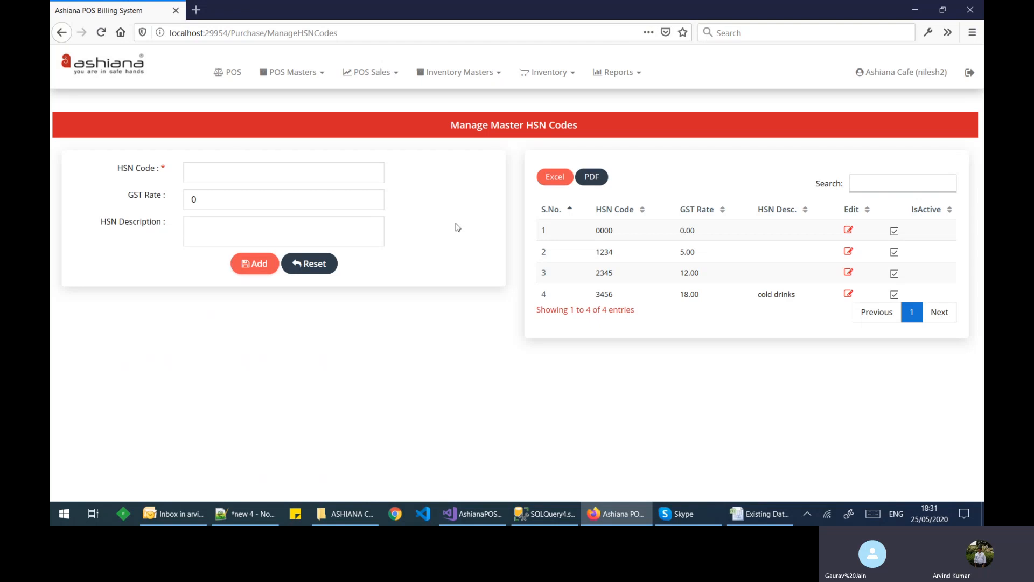
pyautogui.click(457, 75)
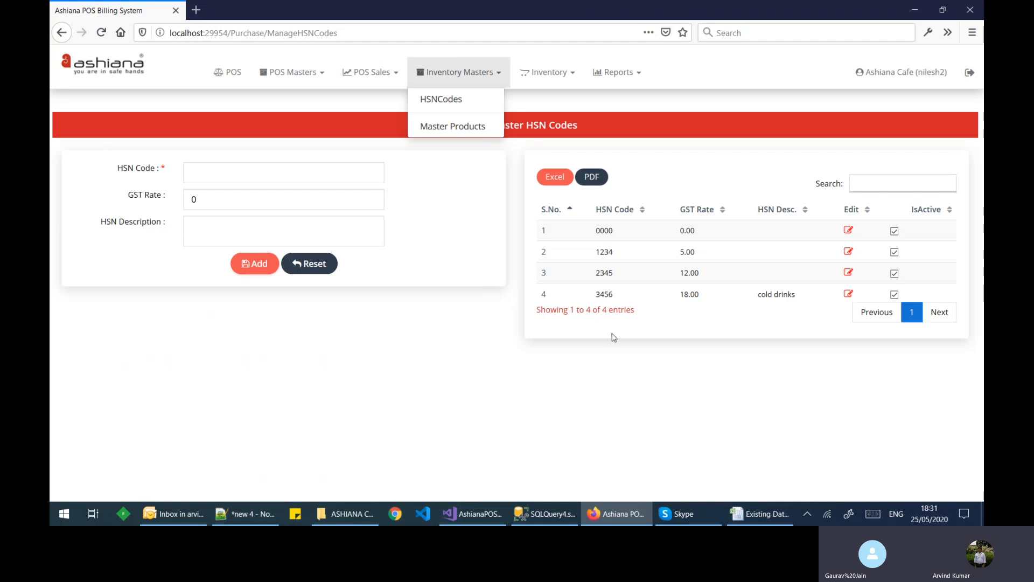
pyautogui.click(853, 257)
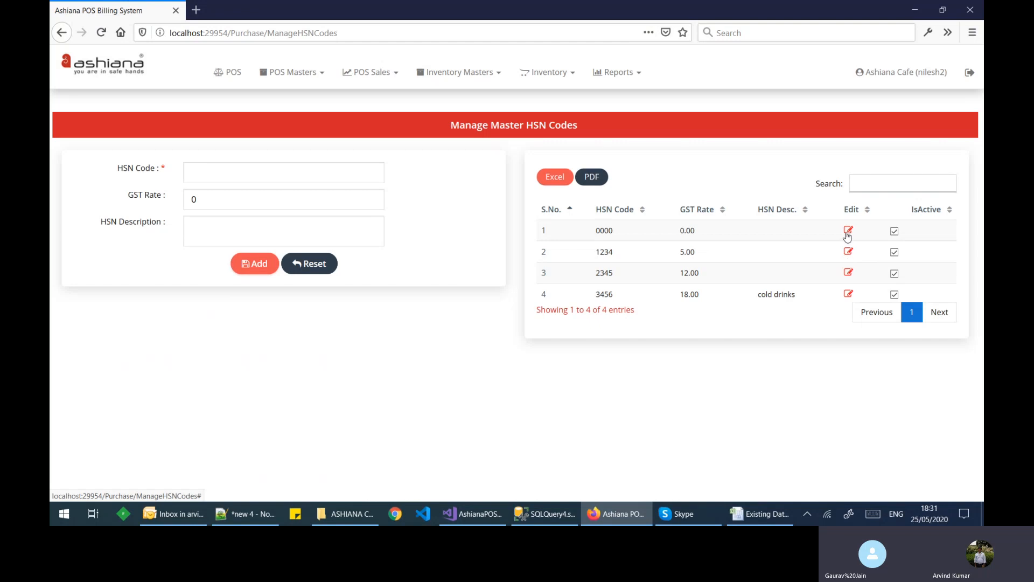
pyautogui.click(848, 230)
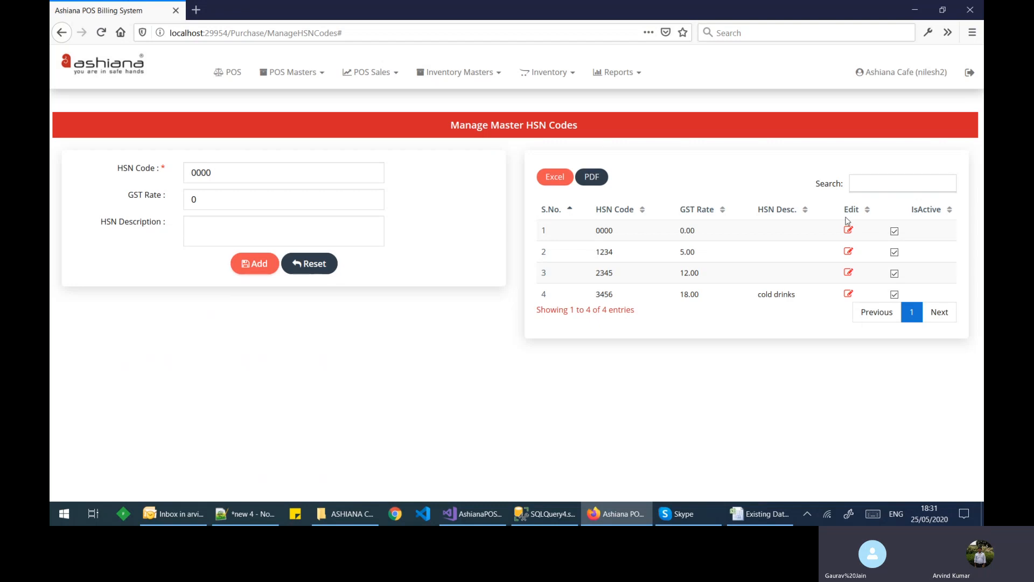
pyautogui.click(304, 264)
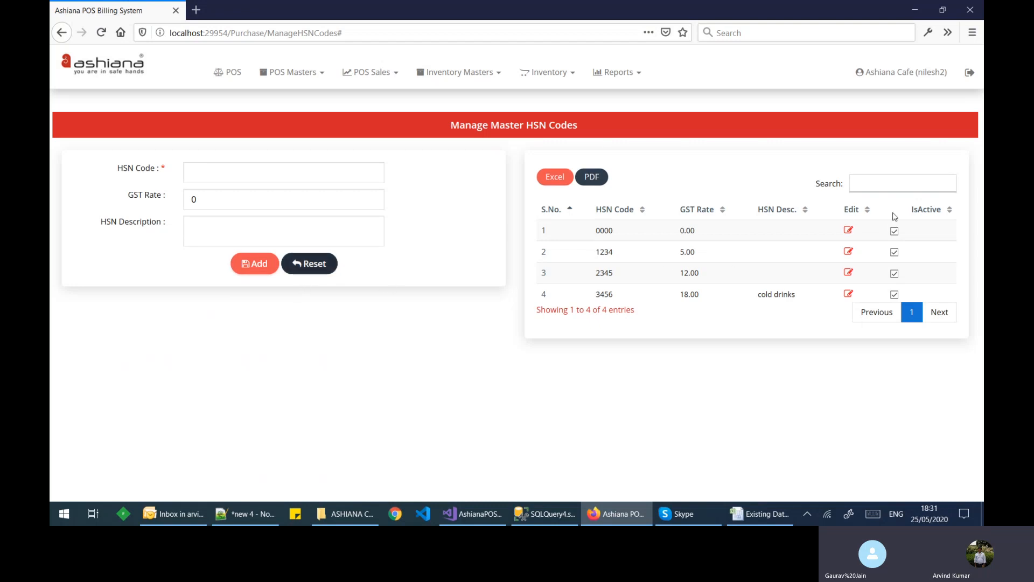
pyautogui.click(894, 232)
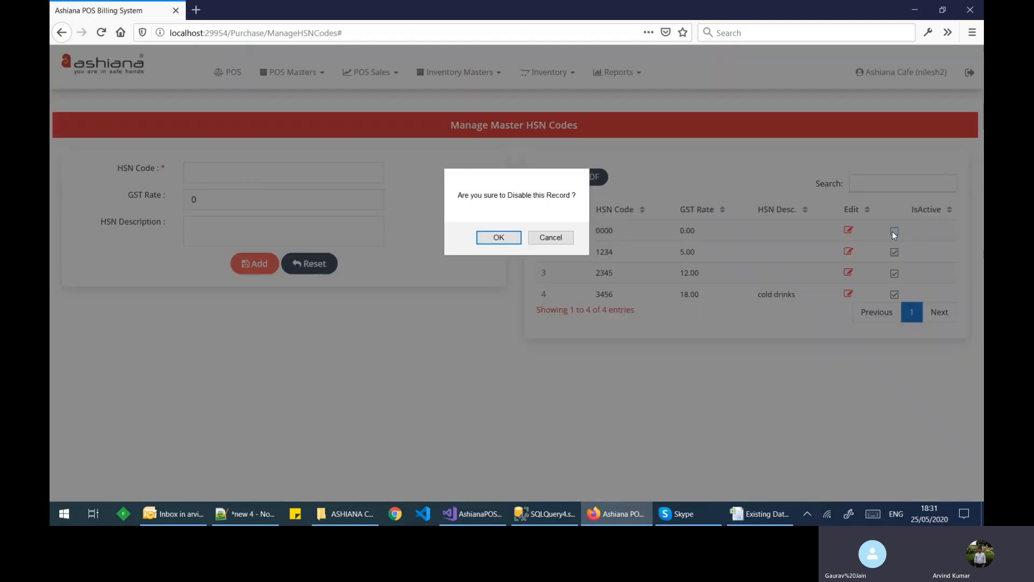
pyautogui.click(506, 239)
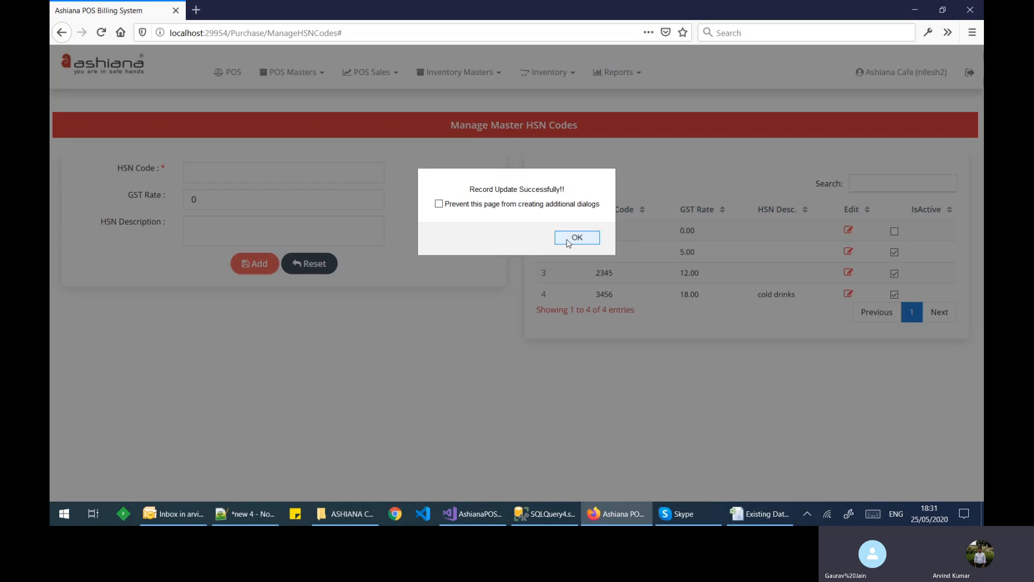
pyautogui.click(575, 238)
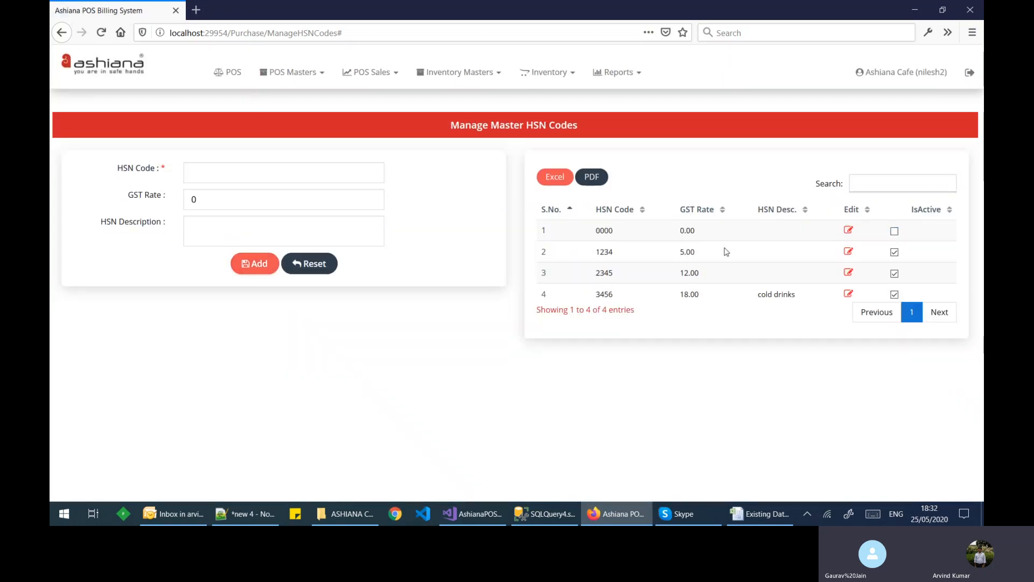
pyautogui.click(894, 231)
pyautogui.click(493, 240)
pyautogui.click(574, 239)
# Step: Go to Inventory Masters > Master Products and start a new product with +Add
pyautogui.click(463, 77)
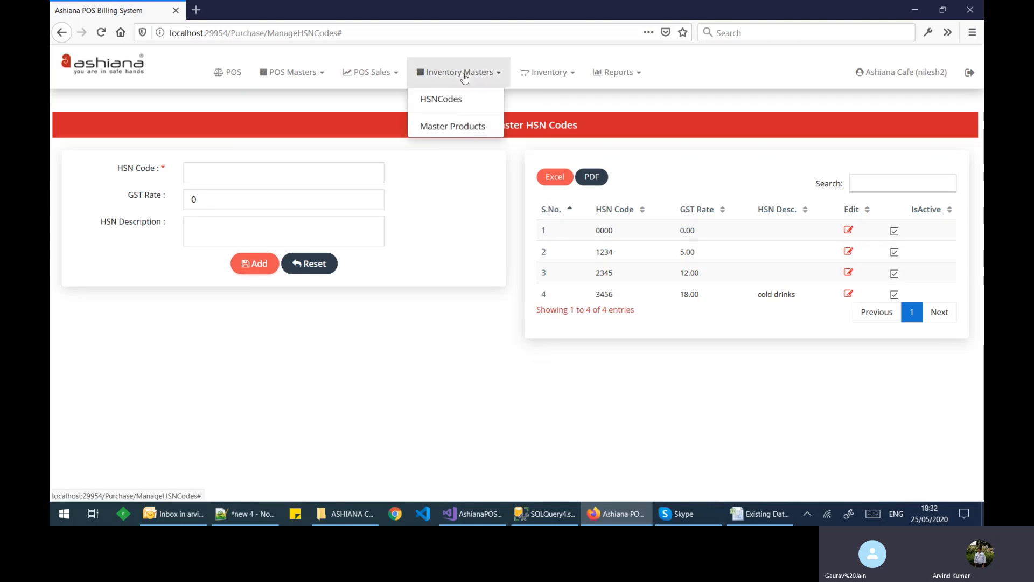
pyautogui.click(451, 130)
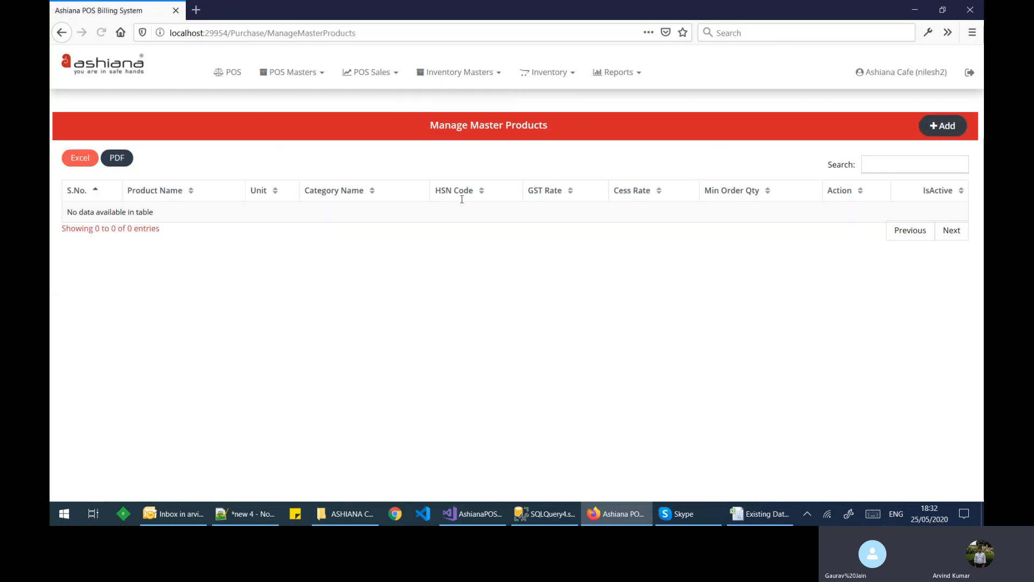
pyautogui.click(935, 134)
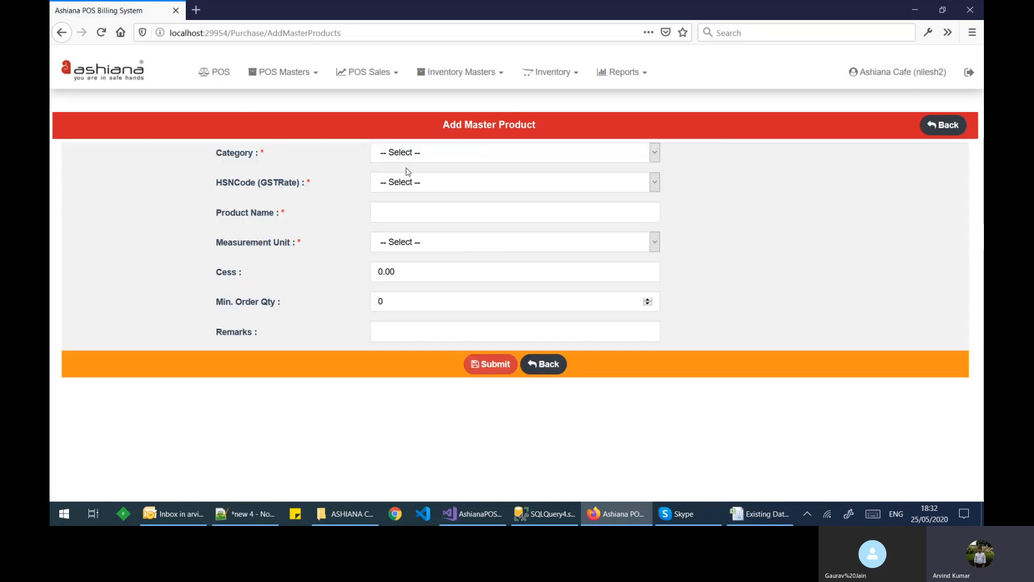
# Step: Set the new product's category to Non-Stockable and HSN code to 0000 (0.00)
pyautogui.click(415, 153)
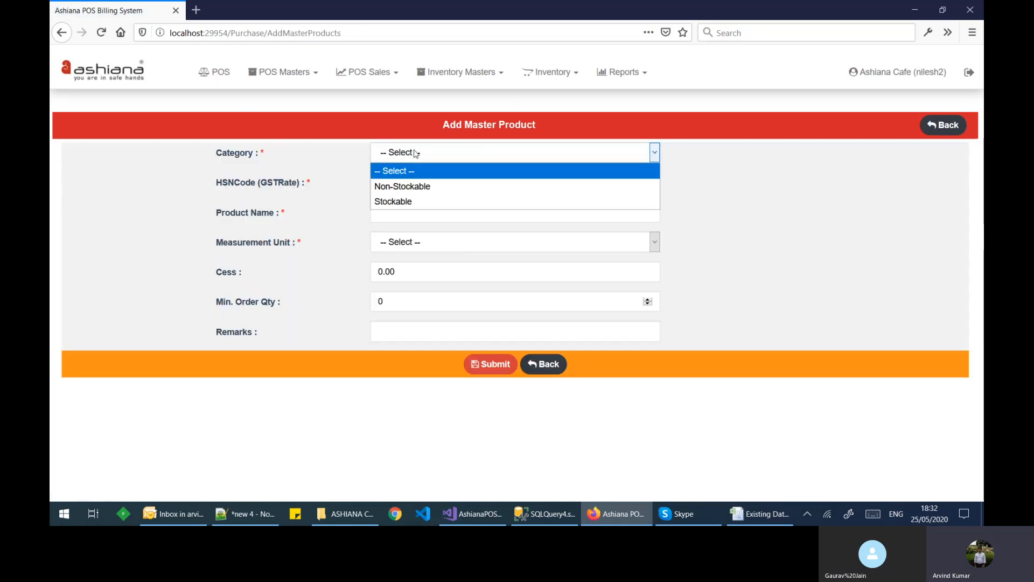
pyautogui.click(410, 191)
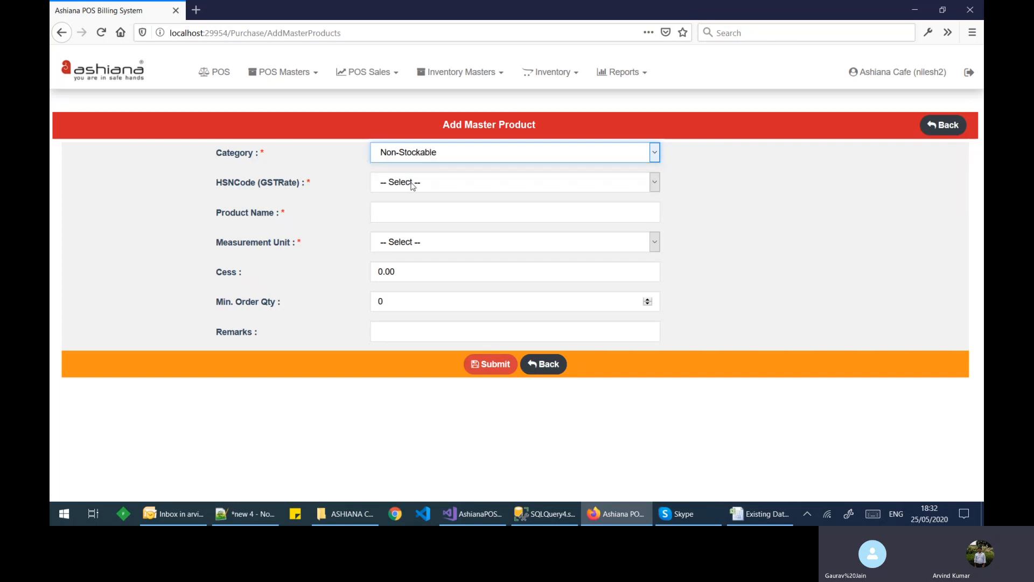
pyautogui.click(412, 184)
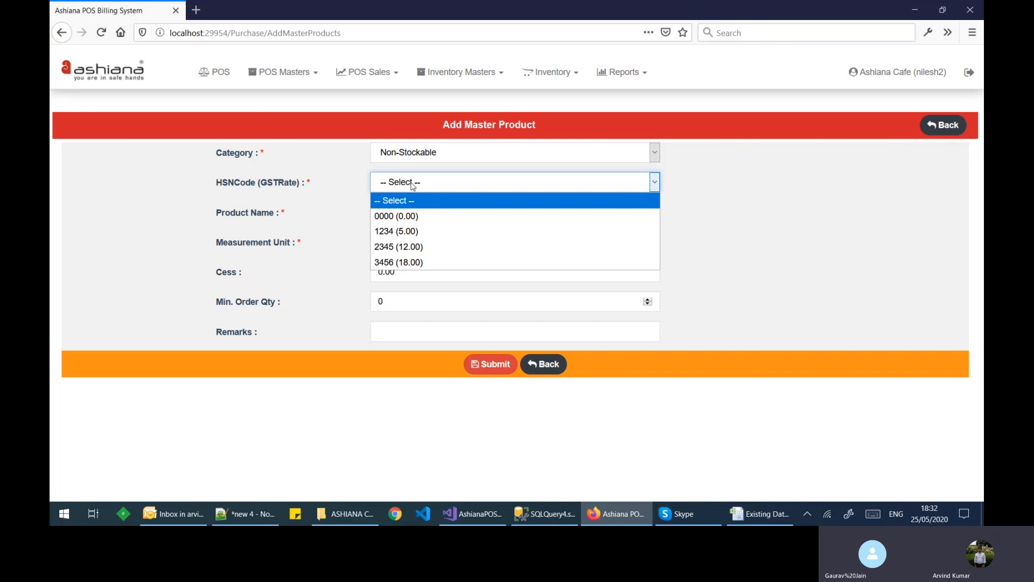
pyautogui.click(413, 184)
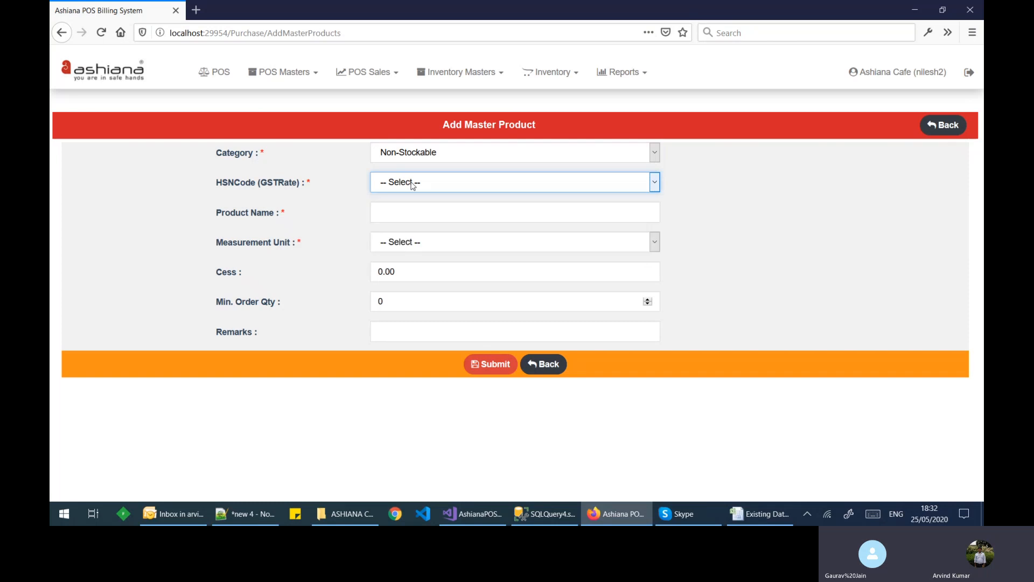
pyautogui.click(444, 159)
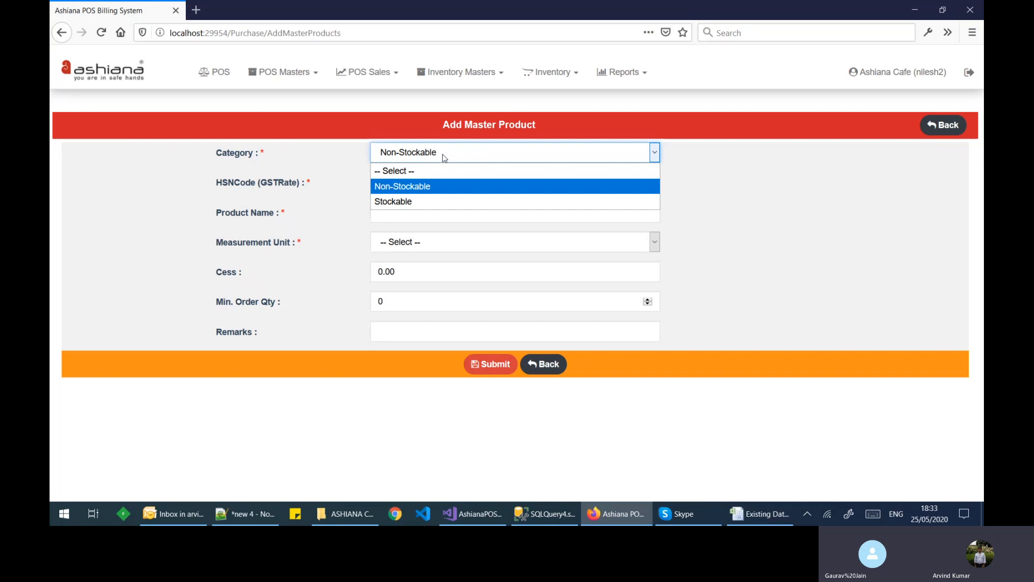
pyautogui.click(445, 187)
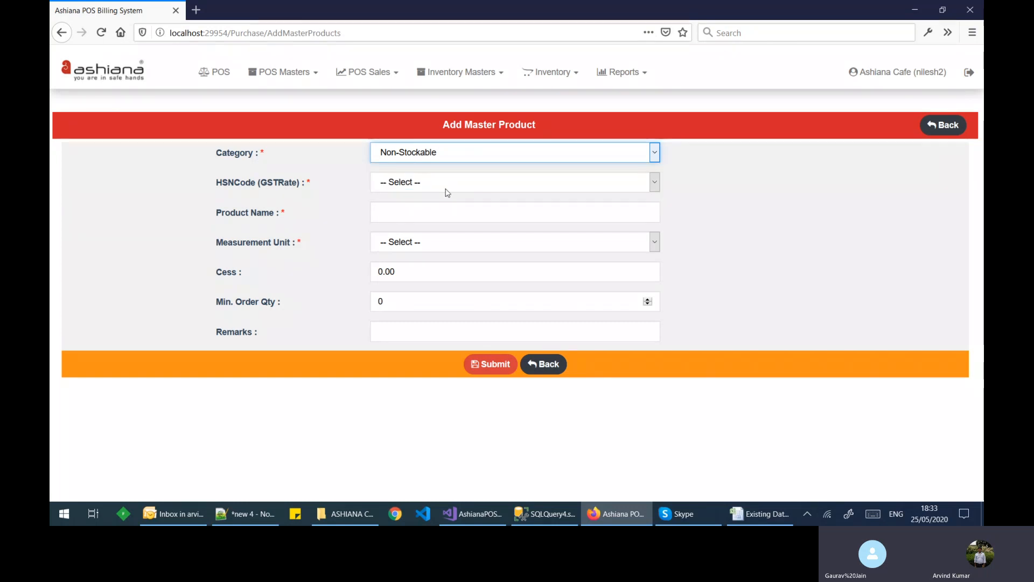
pyautogui.click(445, 180)
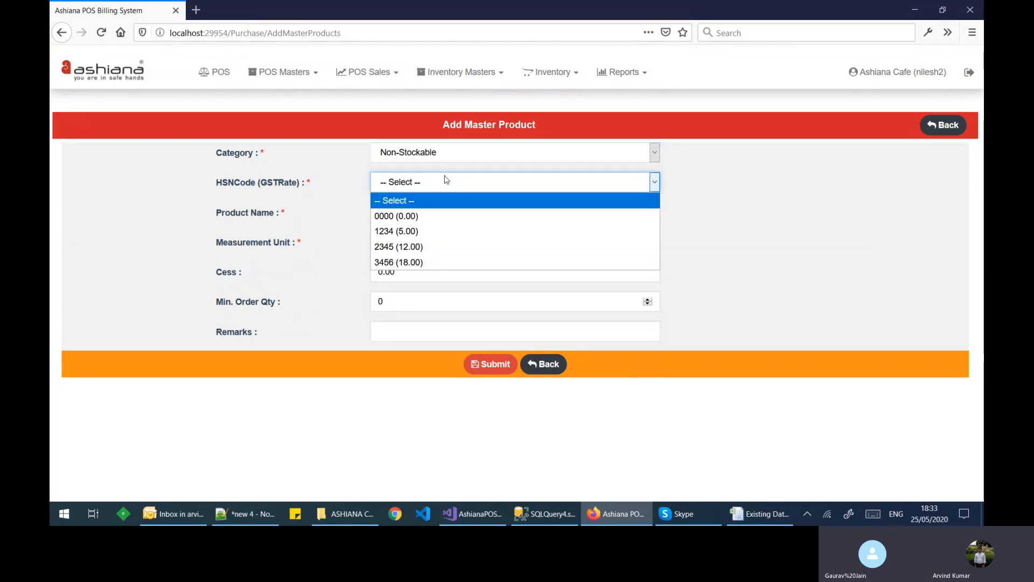
pyautogui.click(443, 222)
# Step: Name the product Milk with unit LTR and minimum order quantity 10, then submit
pyautogui.click(441, 218)
pyautogui.click(441, 213)
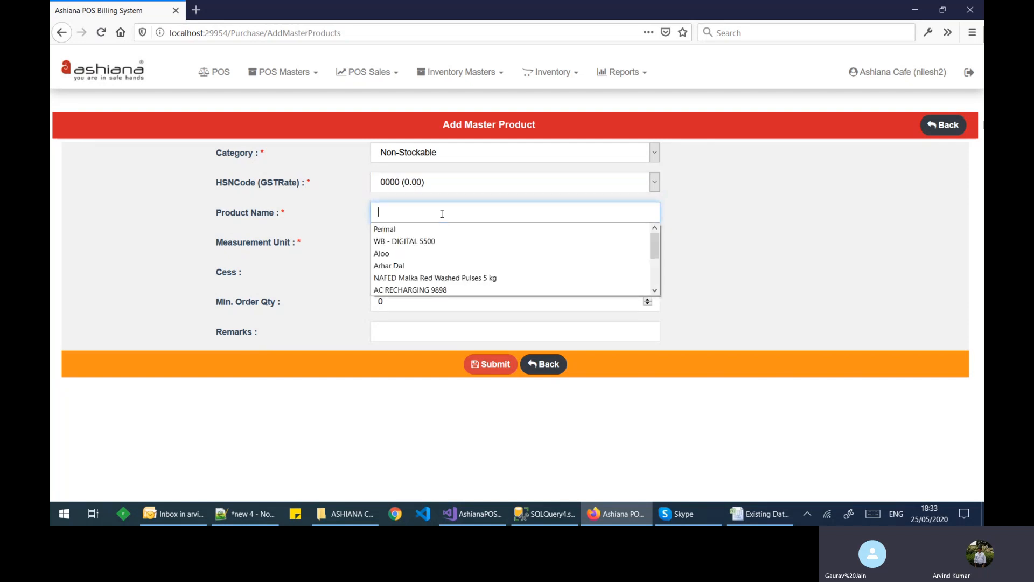
pyautogui.write('Mi')
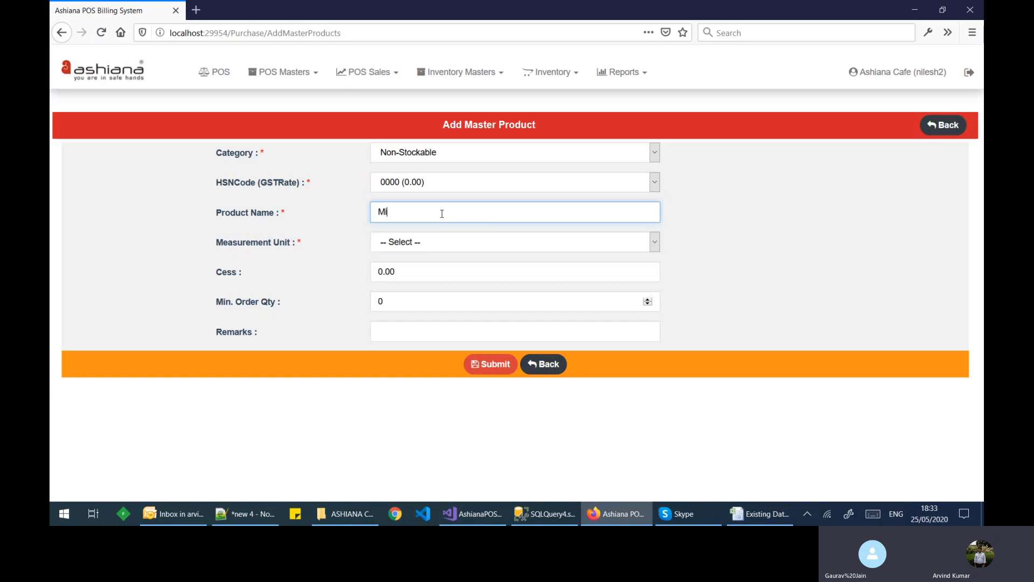
pyautogui.write('lk')
pyautogui.press('Tab')
pyautogui.click(412, 244)
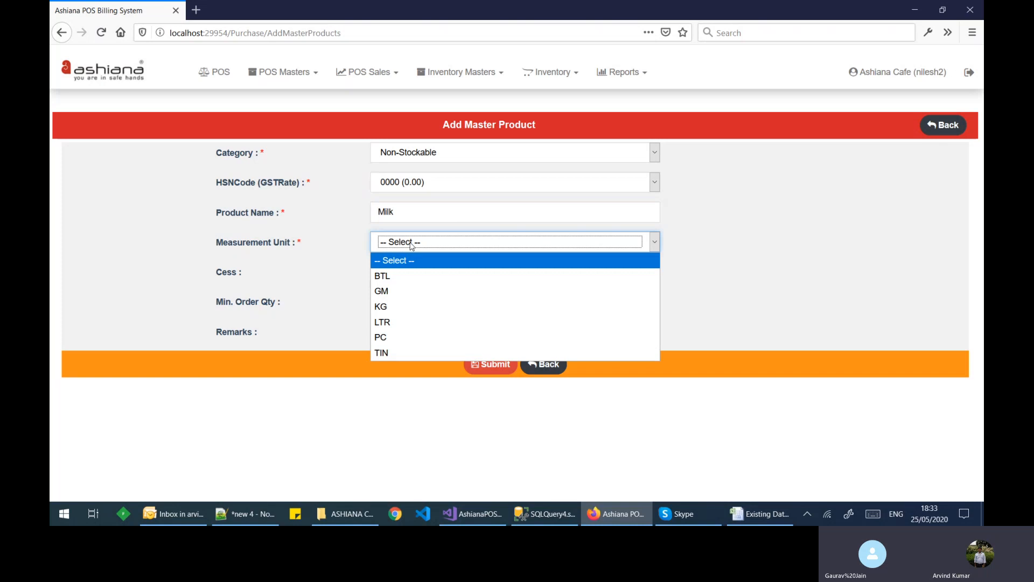
pyautogui.click(392, 324)
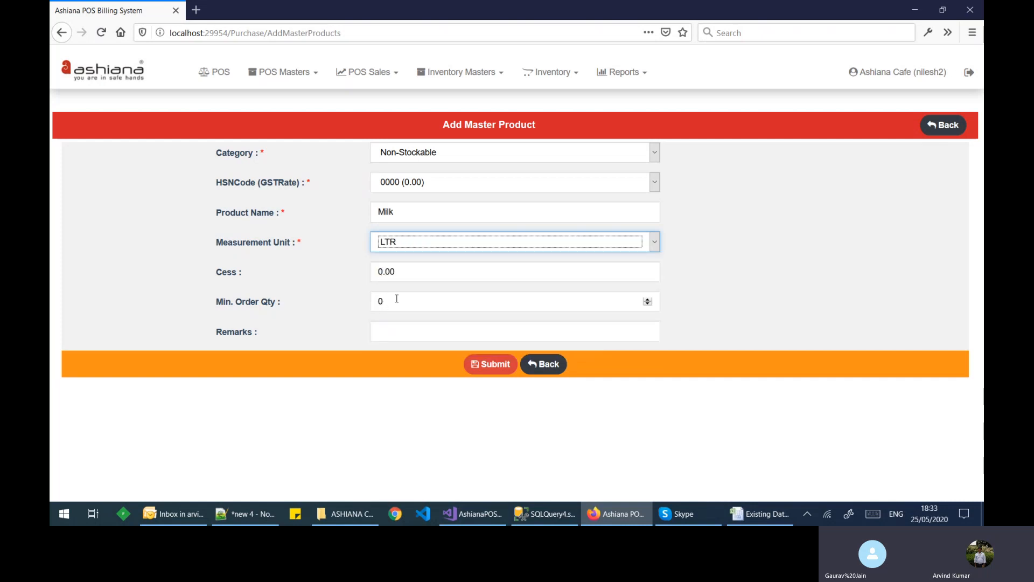
pyautogui.click(393, 303)
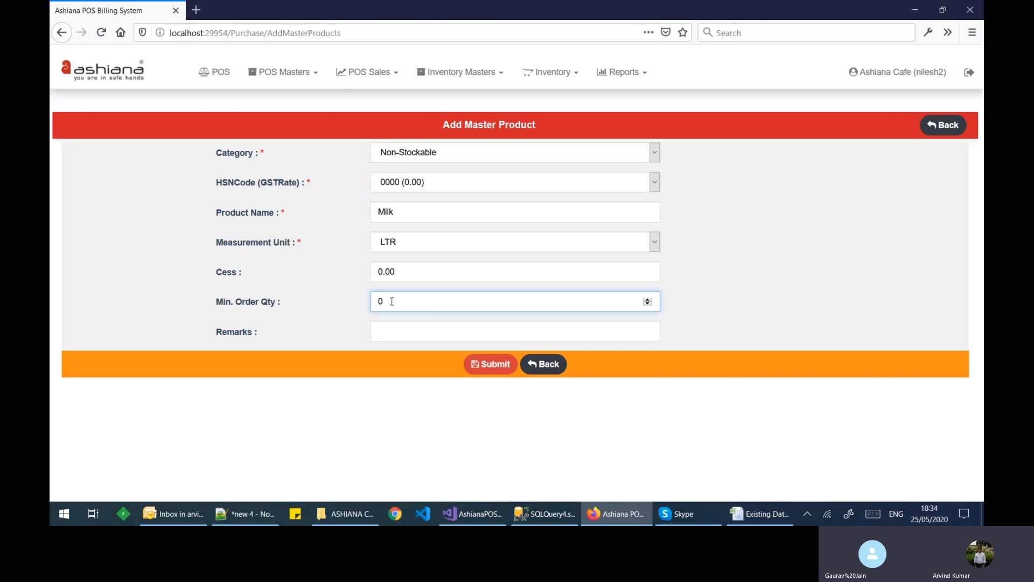
pyautogui.moveTo(383, 301); pyautogui.dragTo(371, 301)
pyautogui.click(386, 325)
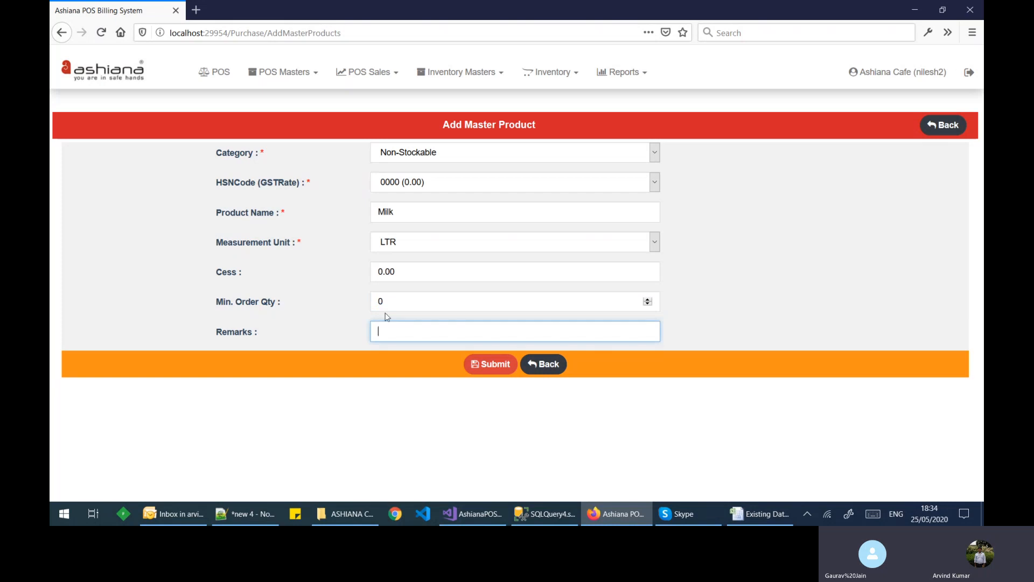
pyautogui.doubleClick(383, 301)
pyautogui.write('10')
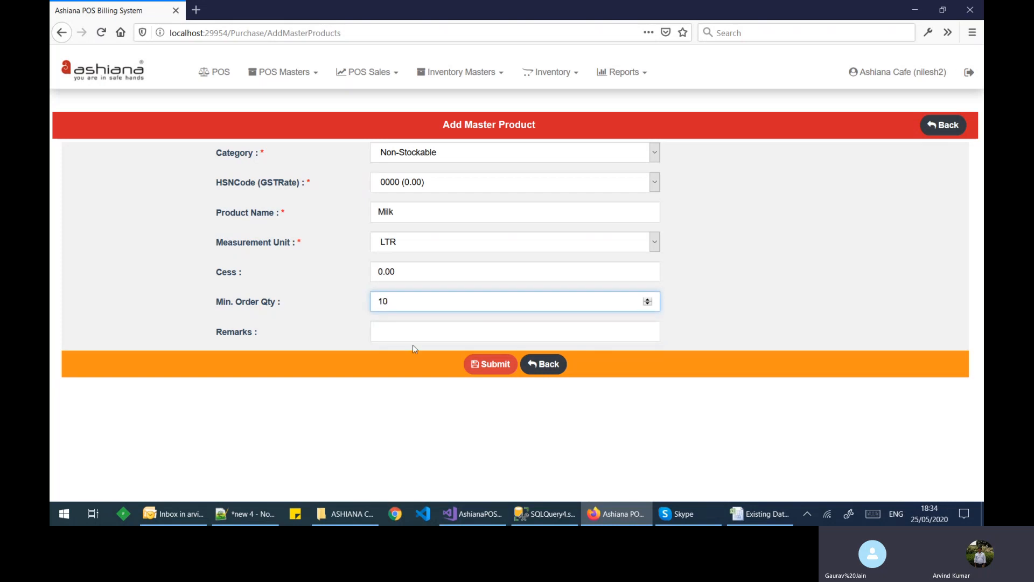
pyautogui.click(413, 344)
pyautogui.click(481, 366)
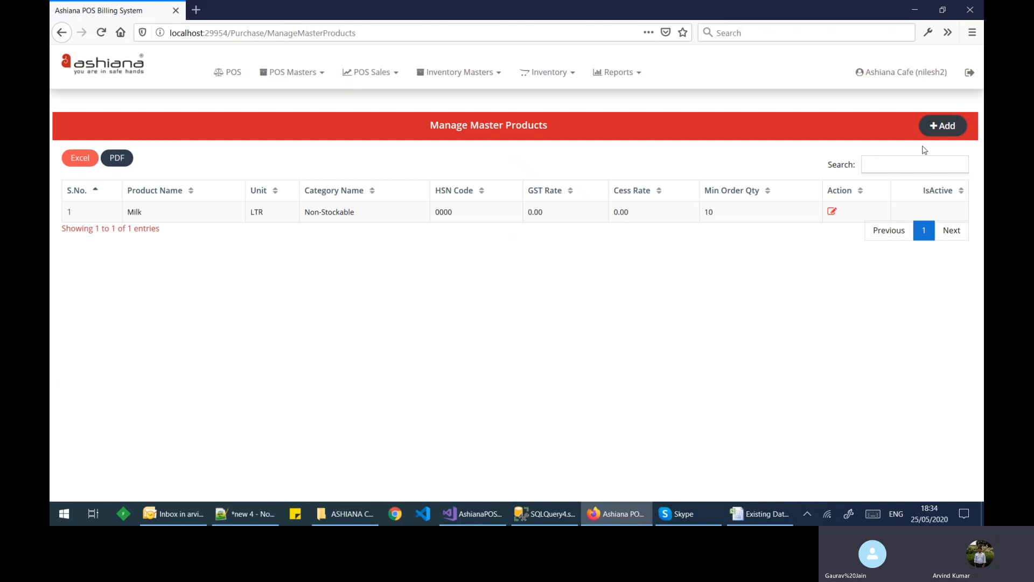
# Step: Start another product with category Stockable and HSN code 1234 (5.00)
pyautogui.click(947, 132)
pyautogui.click(433, 154)
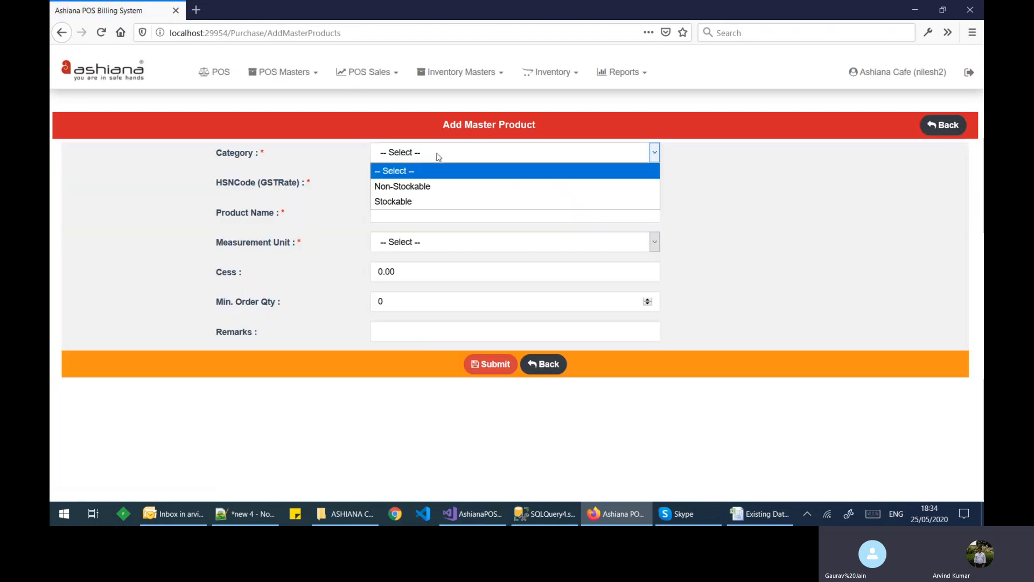
pyautogui.click(412, 202)
pyautogui.click(416, 185)
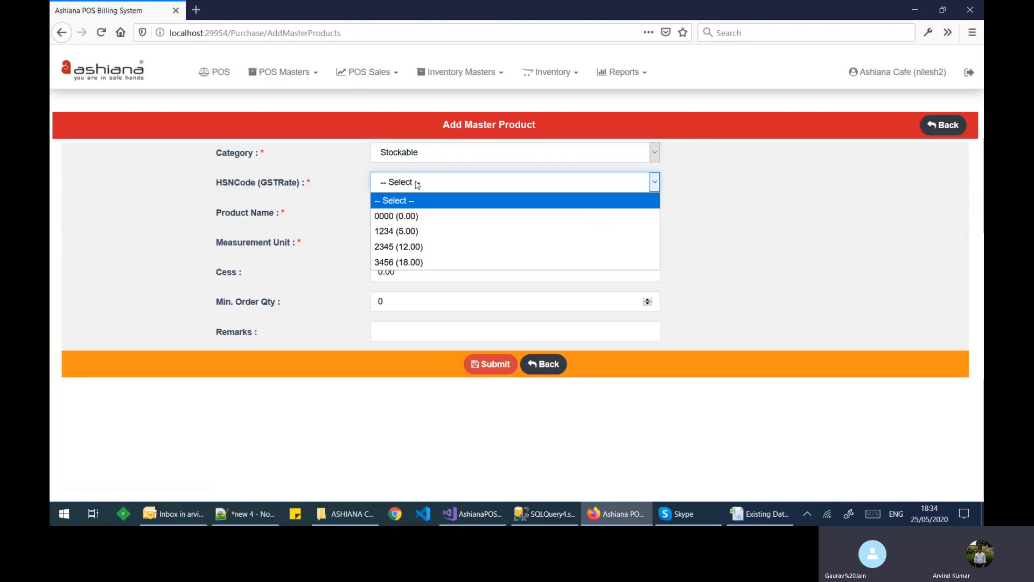
pyautogui.click(407, 231)
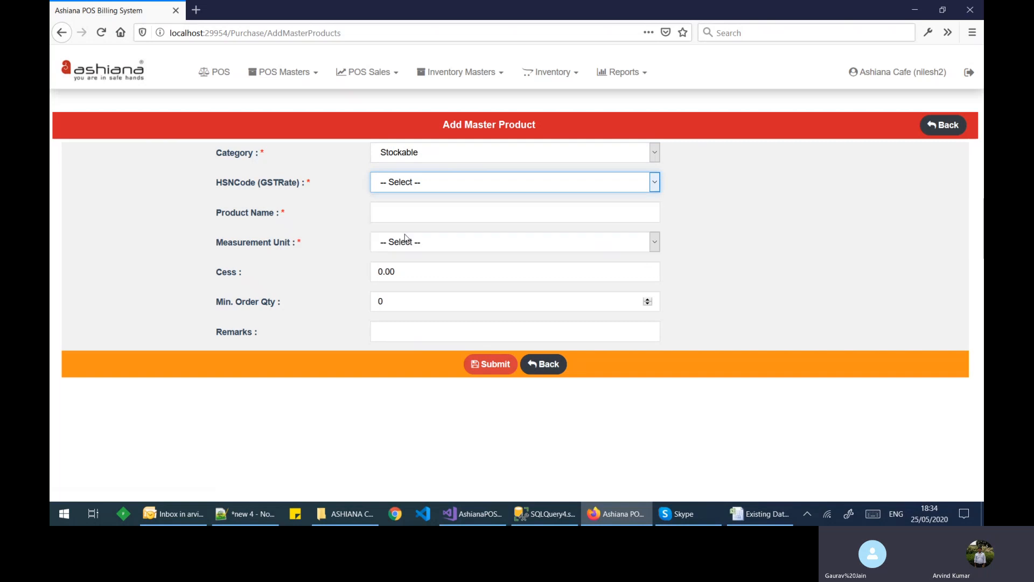
# Step: Name it Arhar Dal with unit KG and minimum order quantity 10, then submit
pyautogui.click(404, 210)
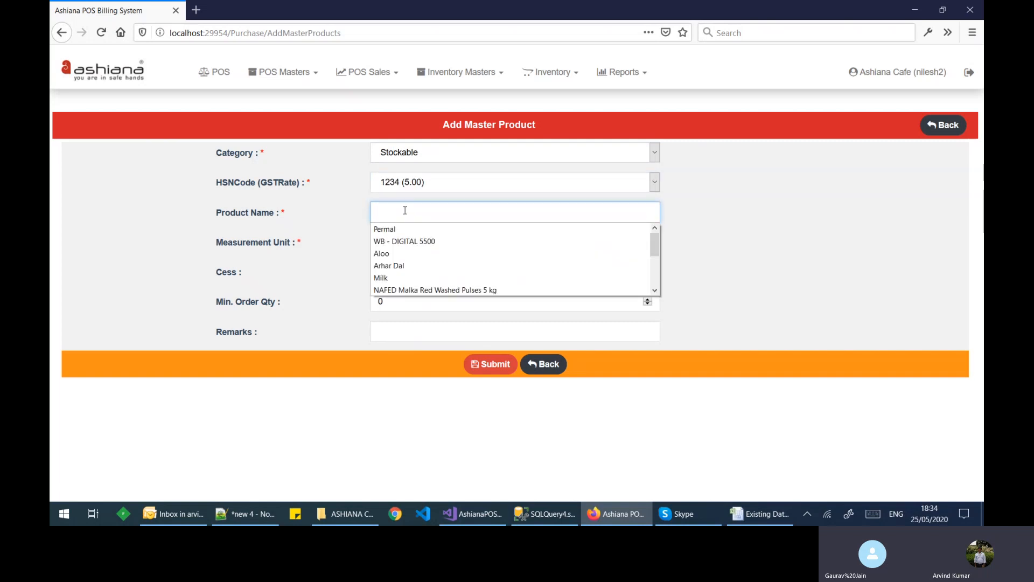
pyautogui.click(406, 265)
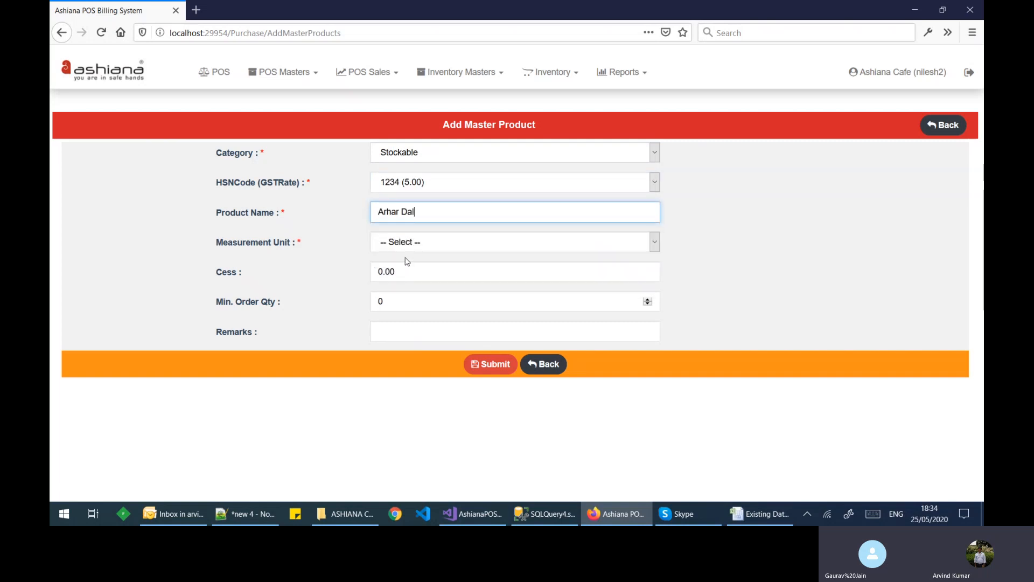
pyautogui.click(416, 241)
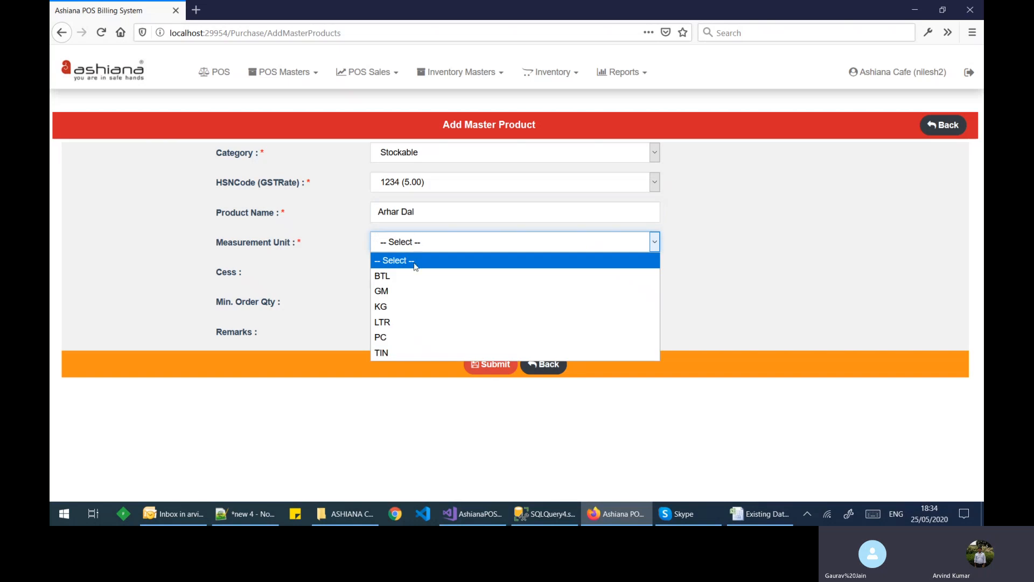
pyautogui.click(413, 306)
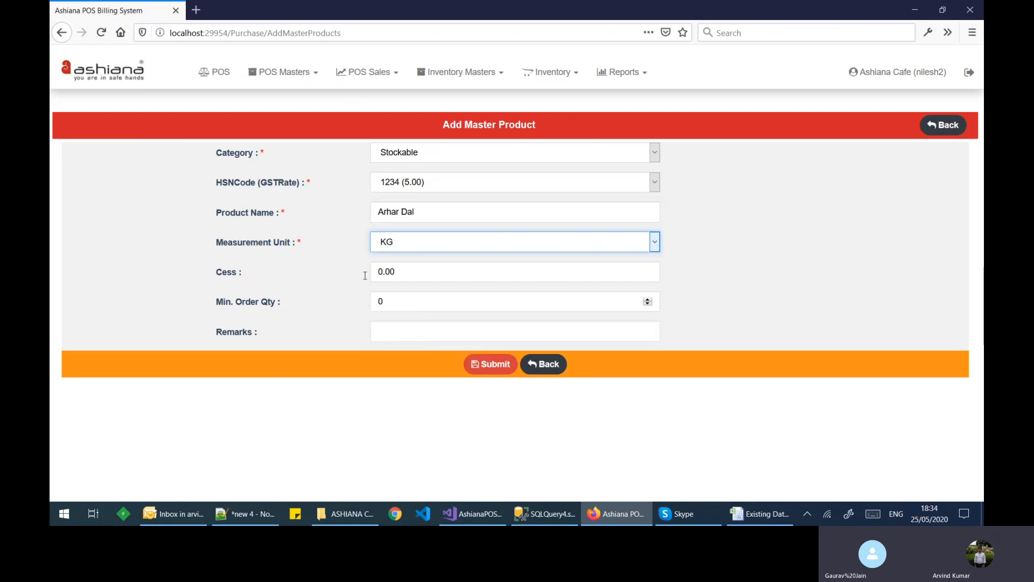
pyautogui.click(379, 300)
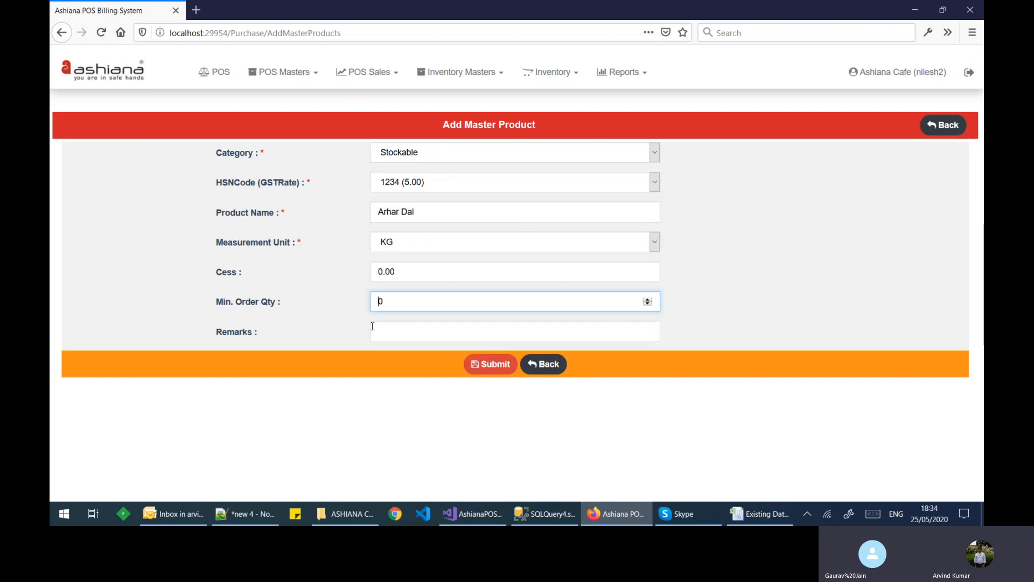
pyautogui.write('1')
pyautogui.click(397, 333)
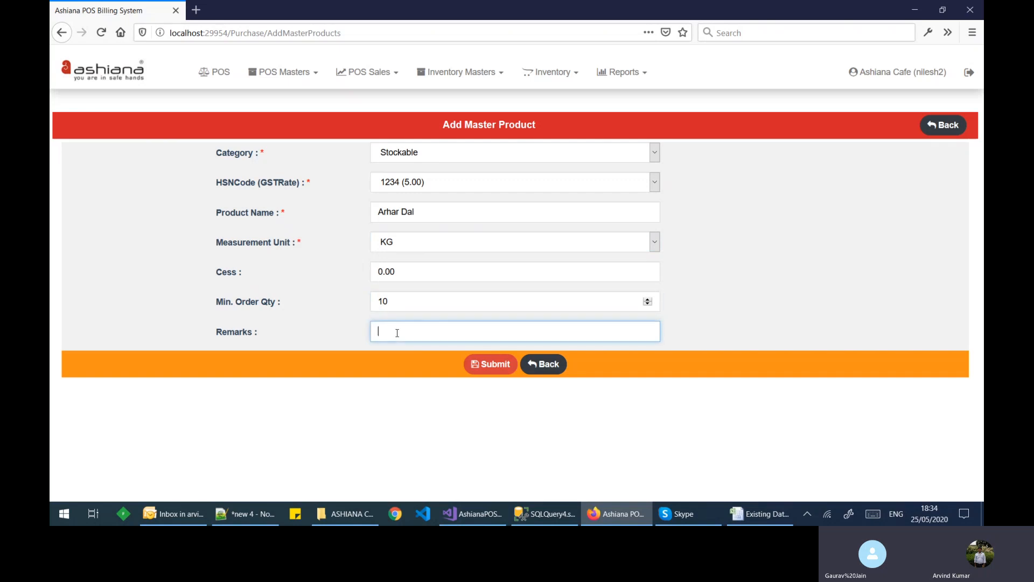
pyautogui.click(483, 366)
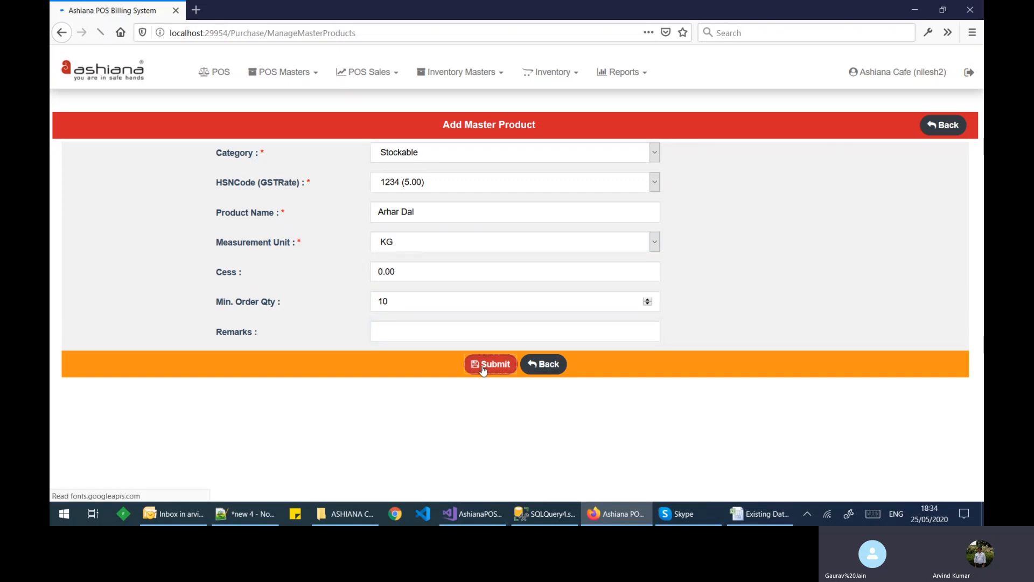
pyautogui.click(540, 74)
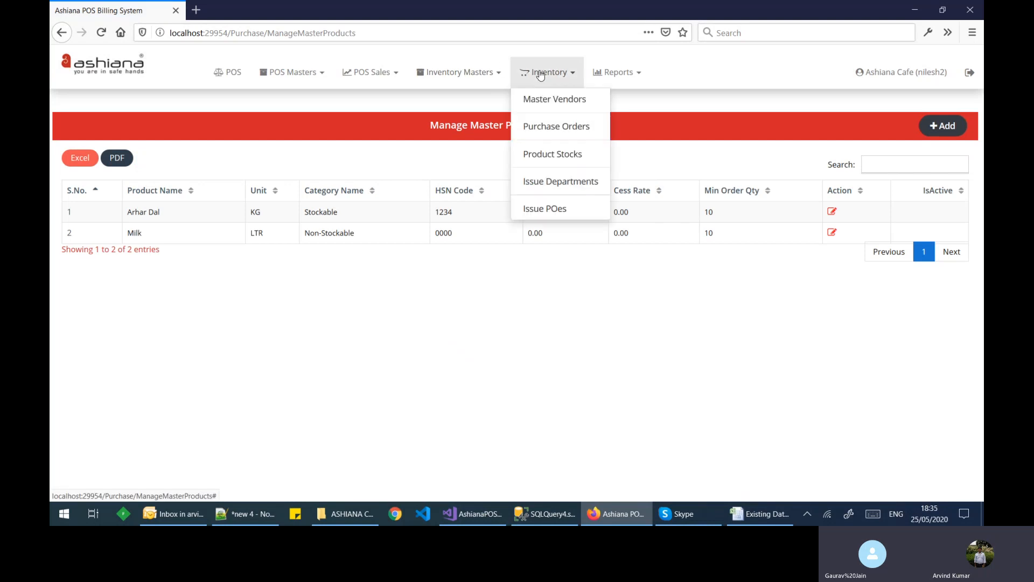
pyautogui.click(641, 353)
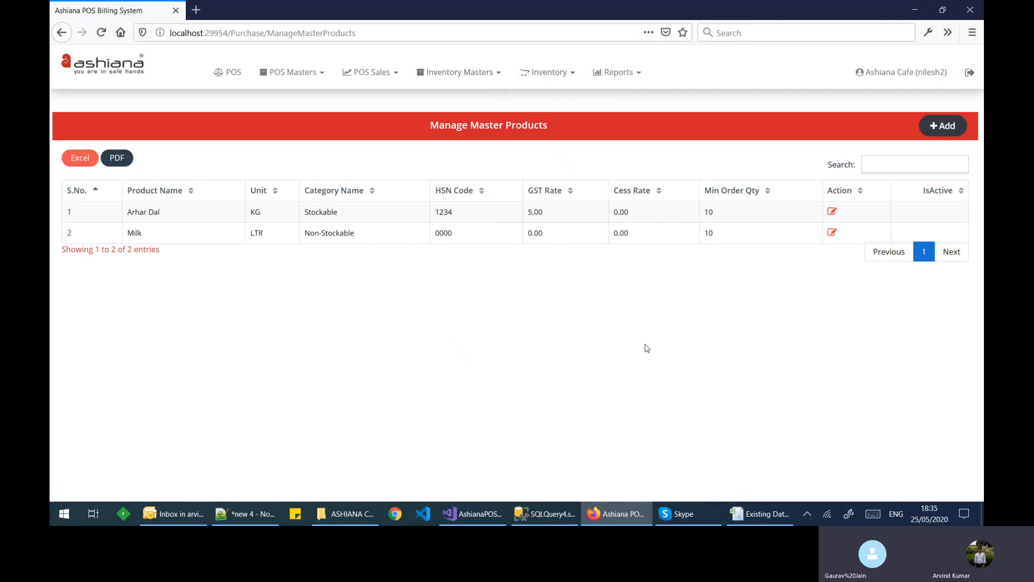
pyautogui.click(831, 212)
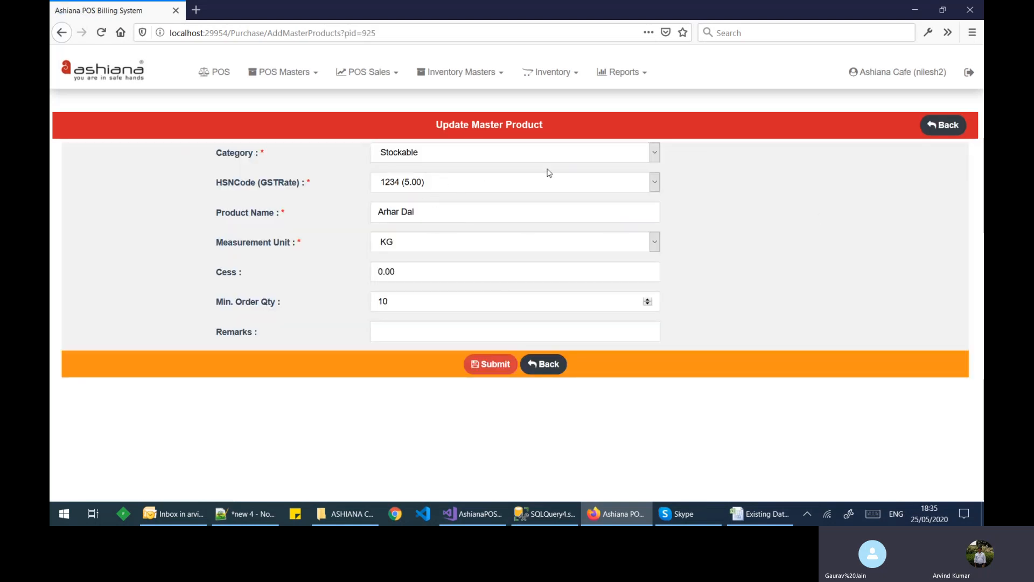
pyautogui.click(940, 129)
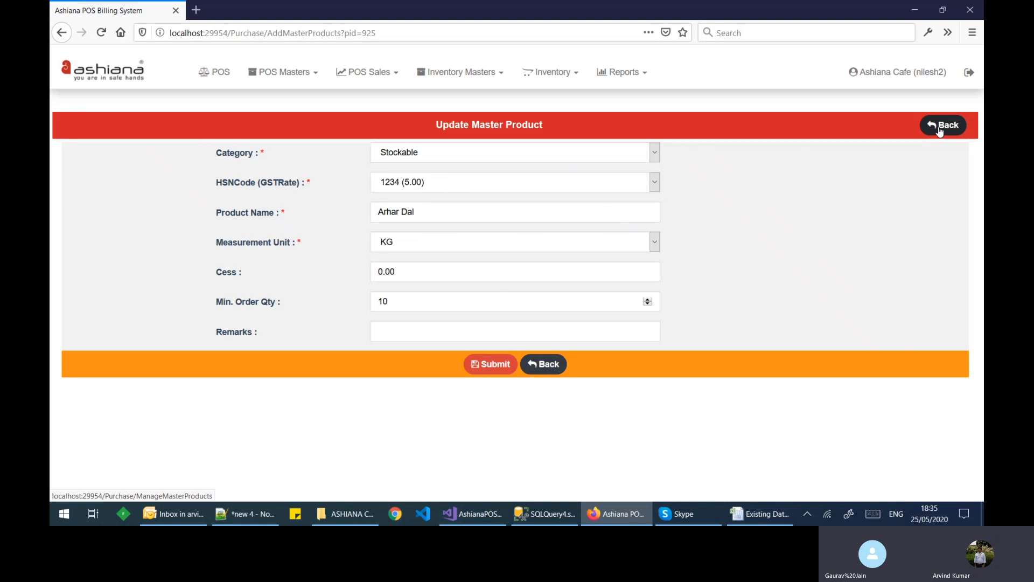
pyautogui.click(546, 73)
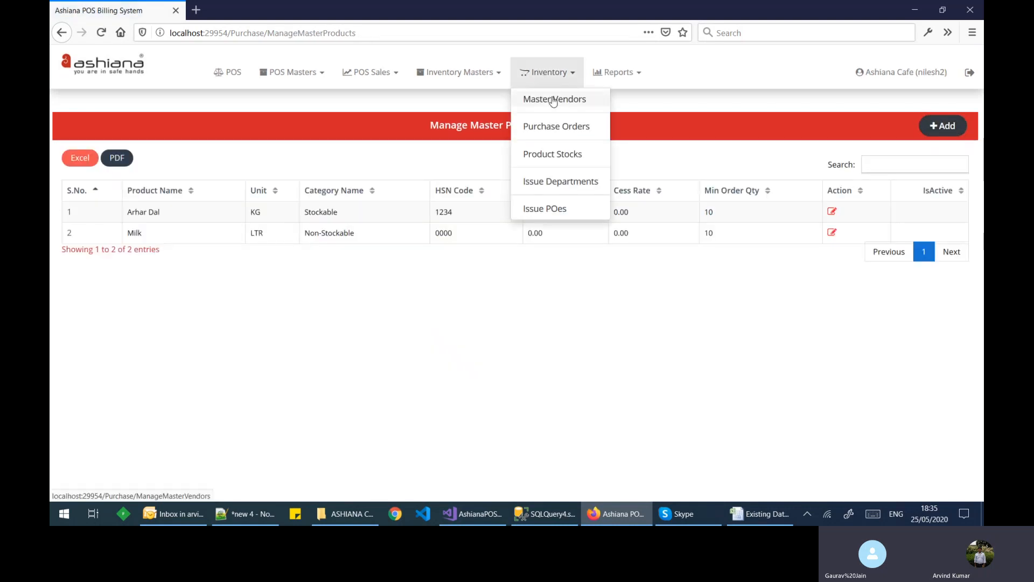
# Step: Start a new vendor named AJAY AGENCIES with GSTIN 08AB
pyautogui.click(554, 100)
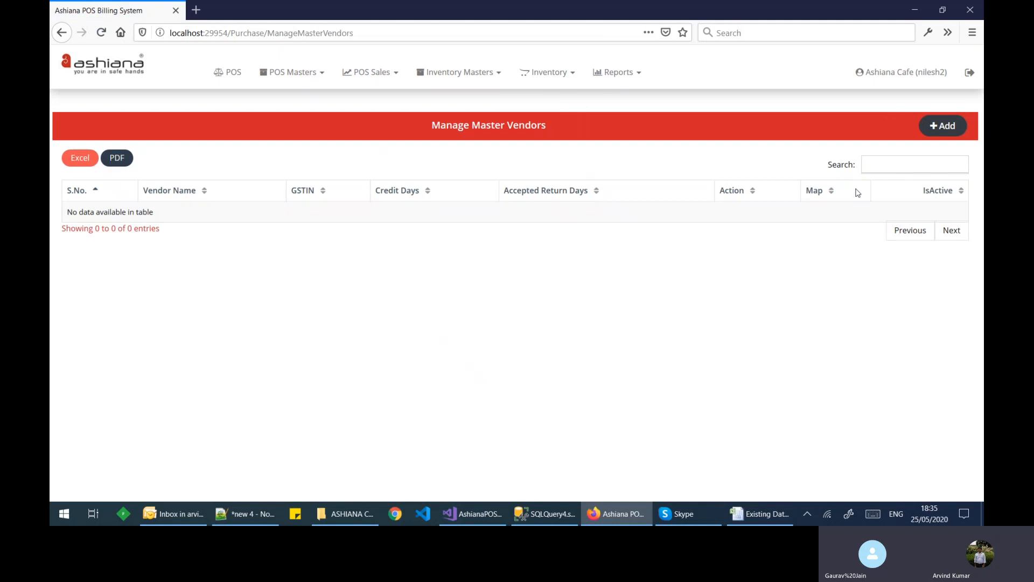
pyautogui.click(944, 135)
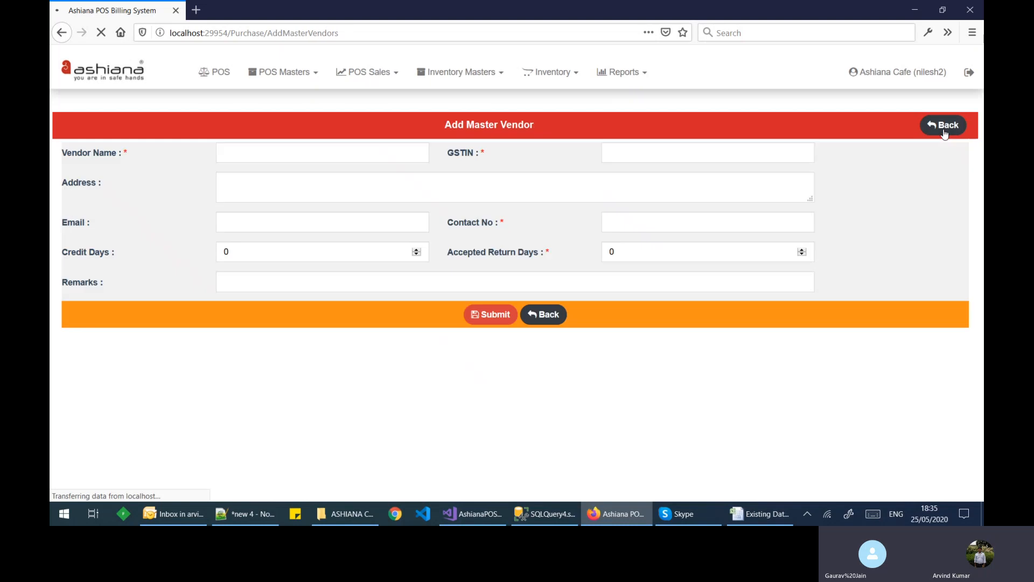
pyautogui.click(325, 157)
pyautogui.click(325, 156)
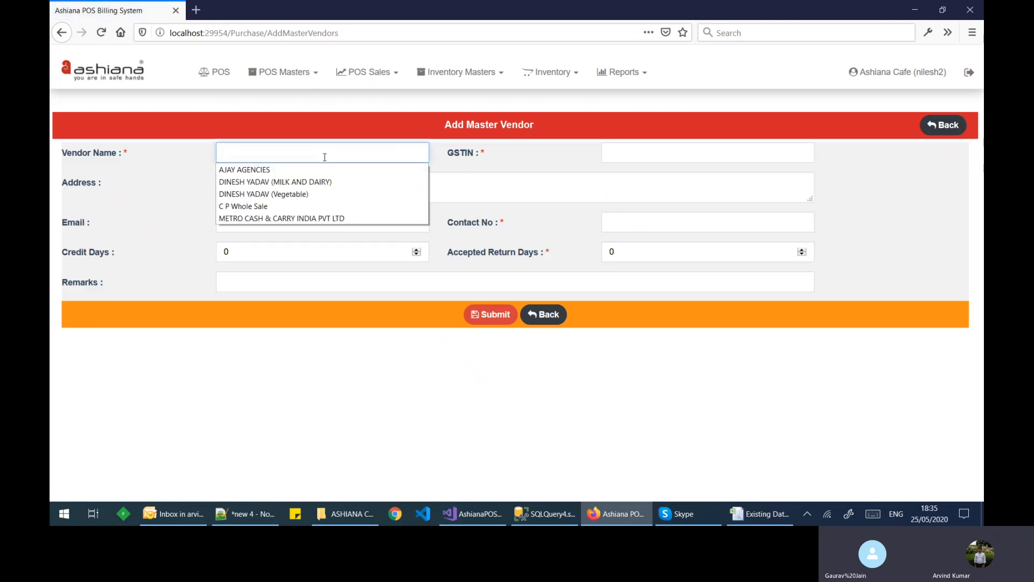
pyautogui.click(301, 171)
pyautogui.click(649, 154)
pyautogui.click(642, 152)
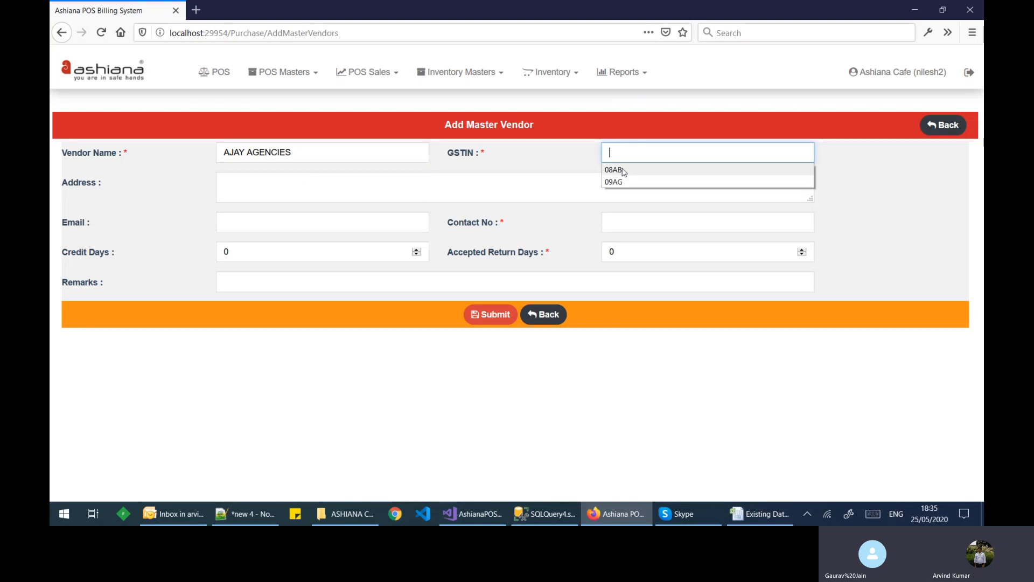
pyautogui.click(623, 173)
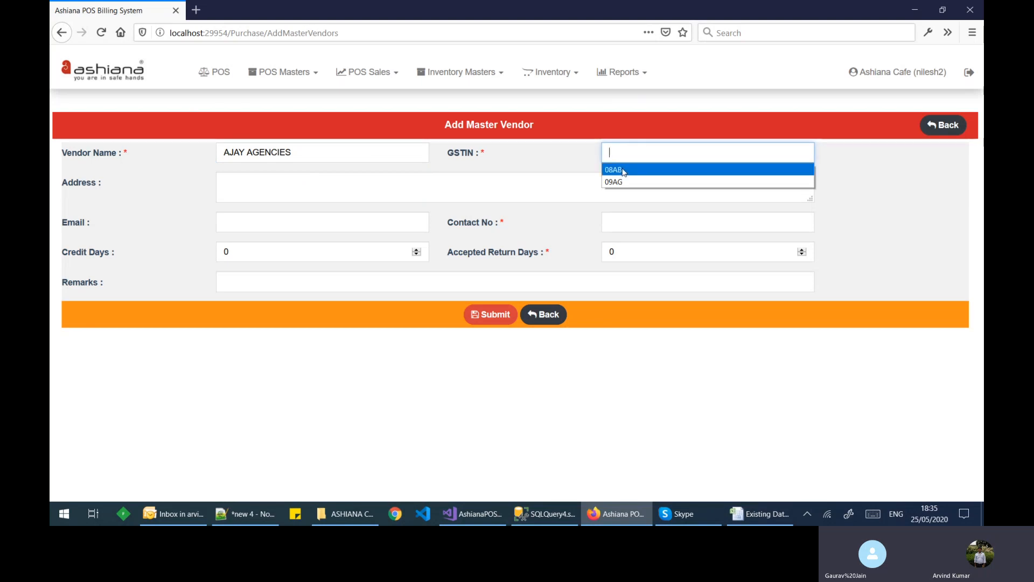
pyautogui.click(623, 173)
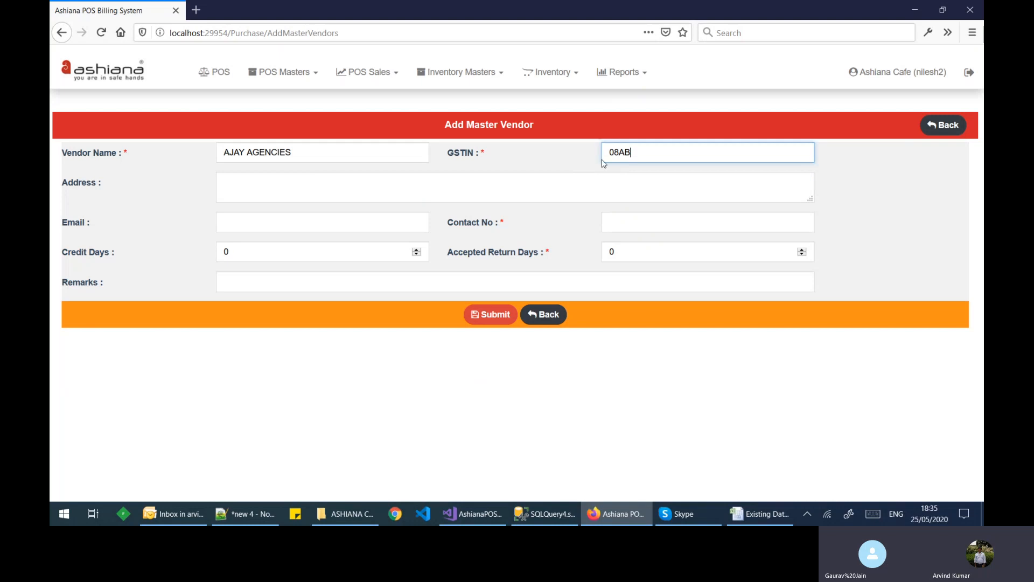
# Step: Add address Bhiwadi, a saved contact number, 30 credit days and 10 return days, then submit
pyautogui.click(584, 180)
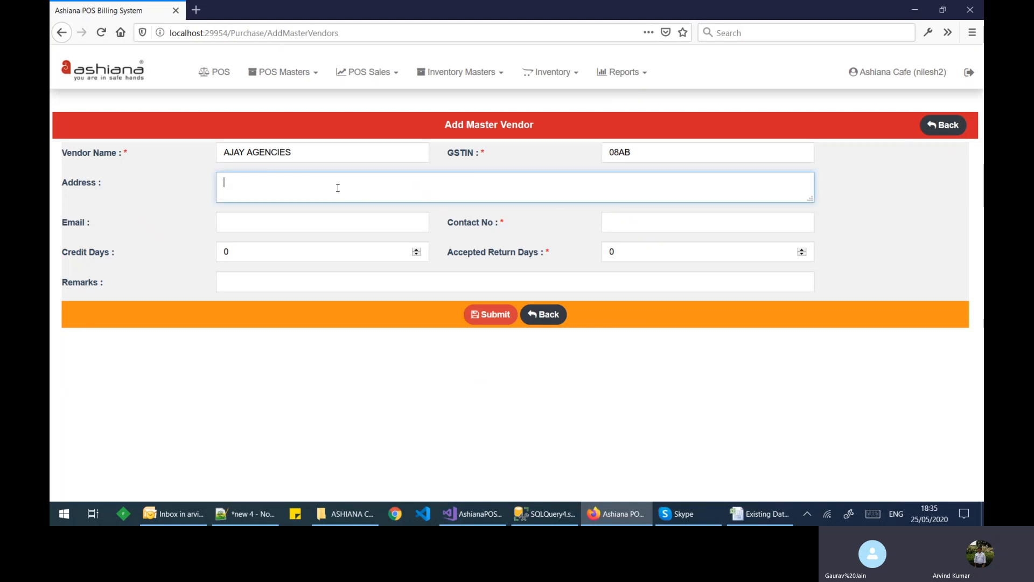
pyautogui.write('Bhiwadi')
pyautogui.press('Tab')
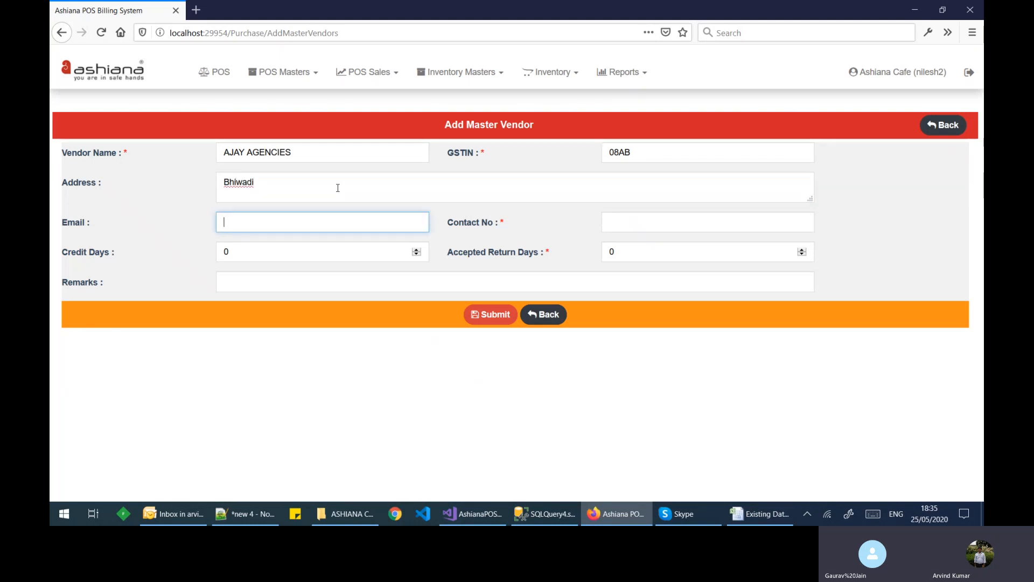
pyautogui.click(624, 225)
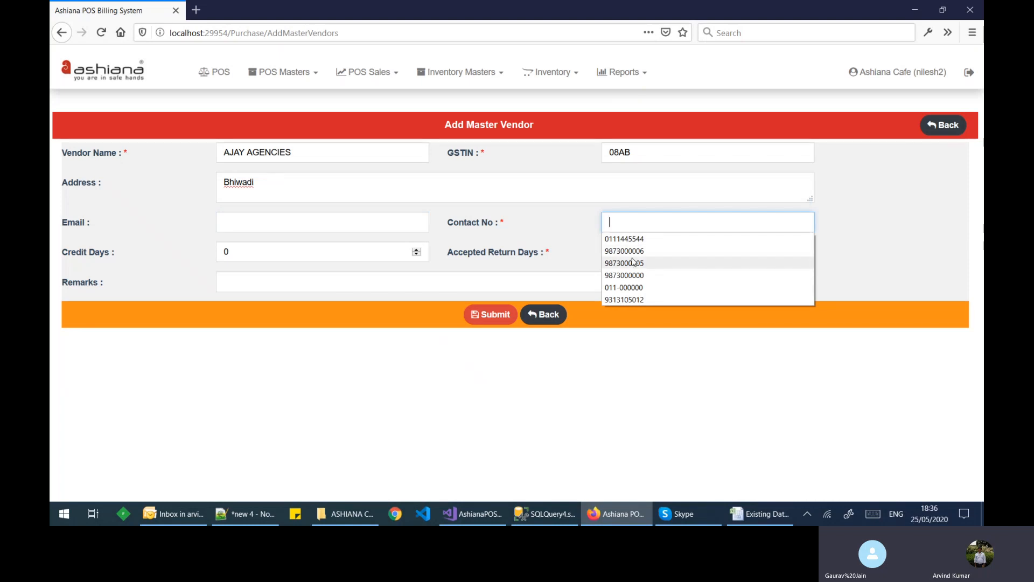
pyautogui.click(634, 276)
pyautogui.click(311, 252)
pyautogui.hotkey('ctrl', 'a')
pyautogui.write('30')
pyautogui.press('Tab')
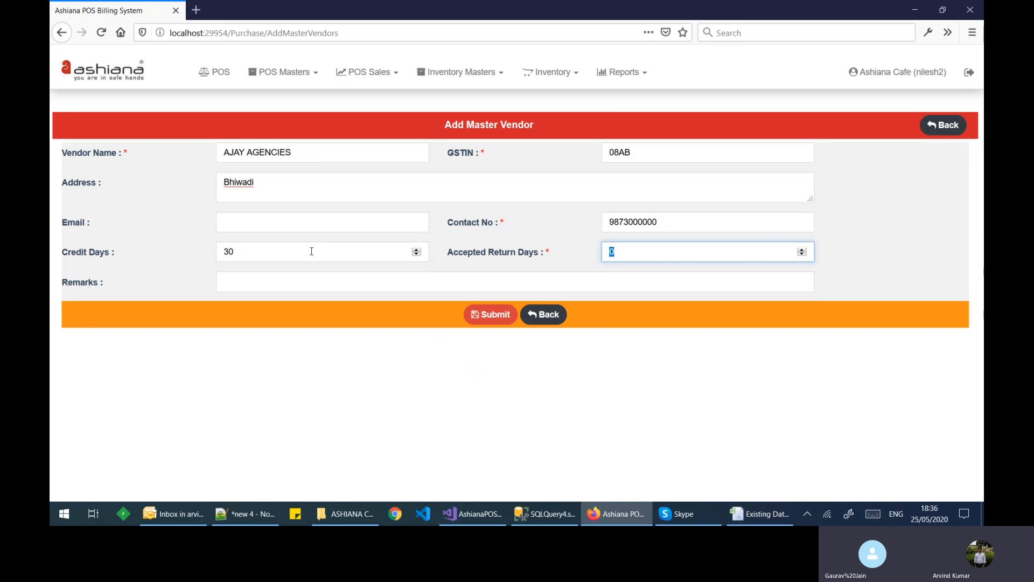
pyautogui.write('10')
pyautogui.press('Tab')
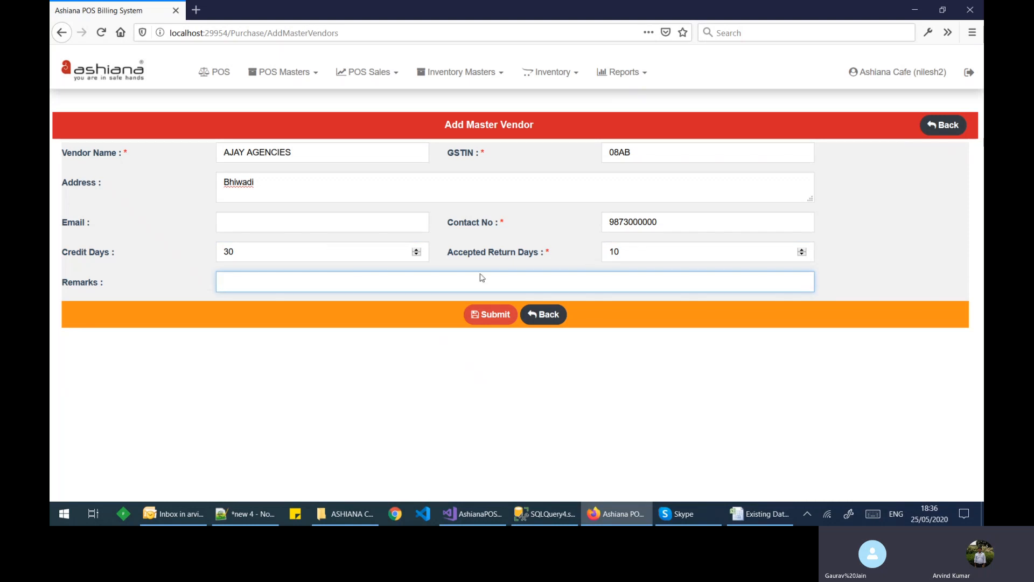
pyautogui.click(614, 250)
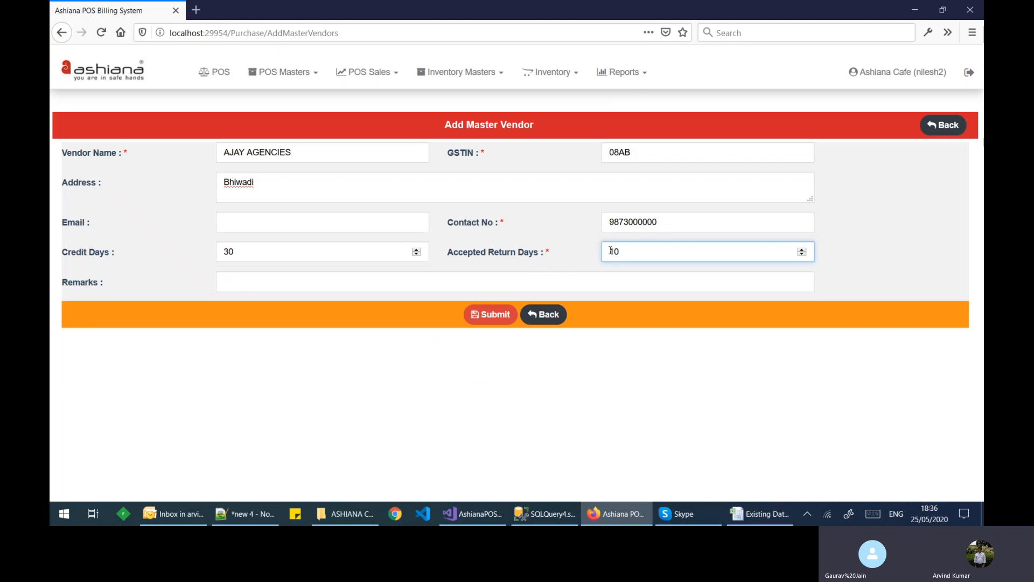
pyautogui.click(483, 319)
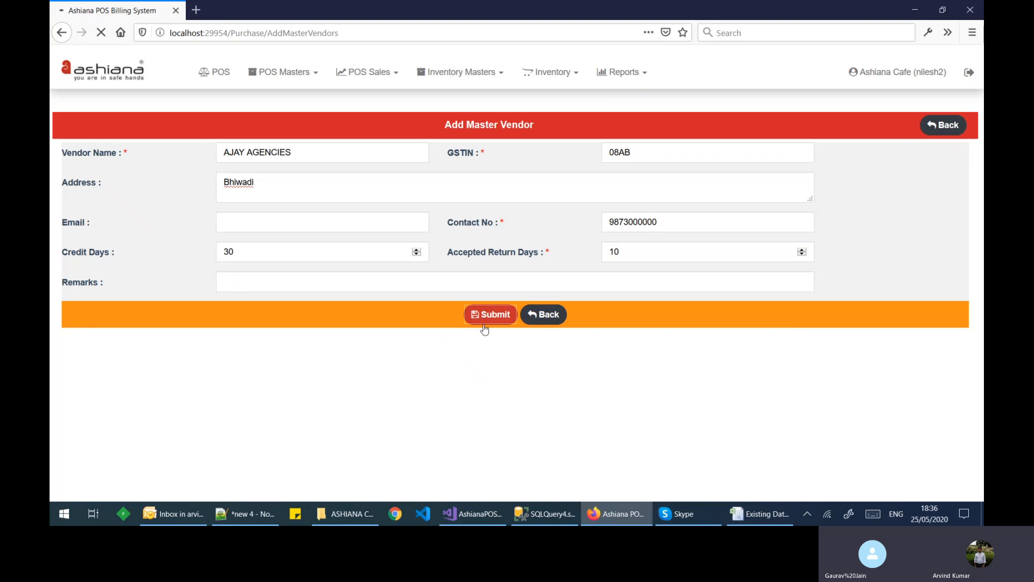
# Step: Map Arhar Dal (KG) from the Stockable category to AJAY AGENCIES, then return to the vendor list
pyautogui.click(350, 155)
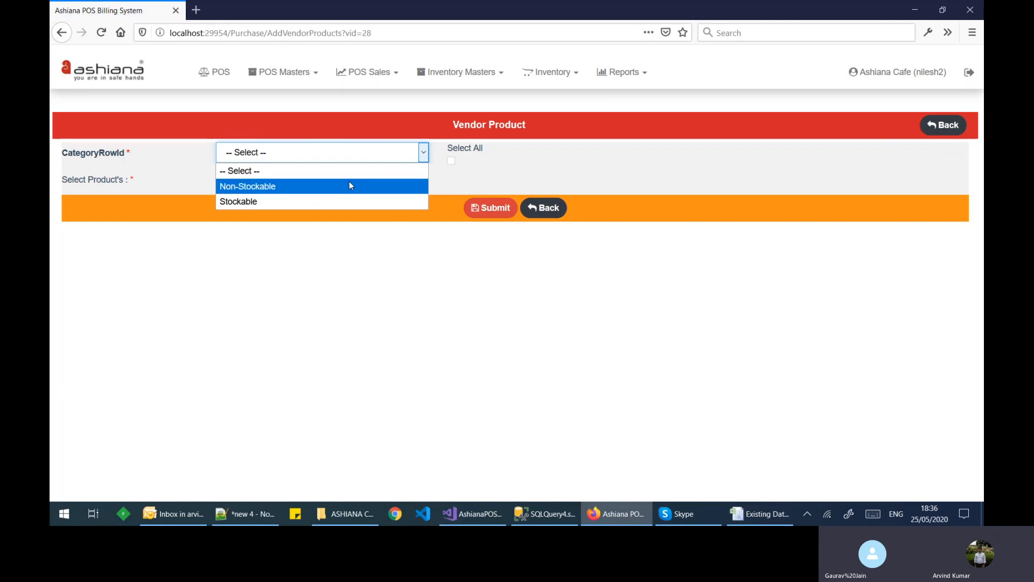
pyautogui.click(349, 186)
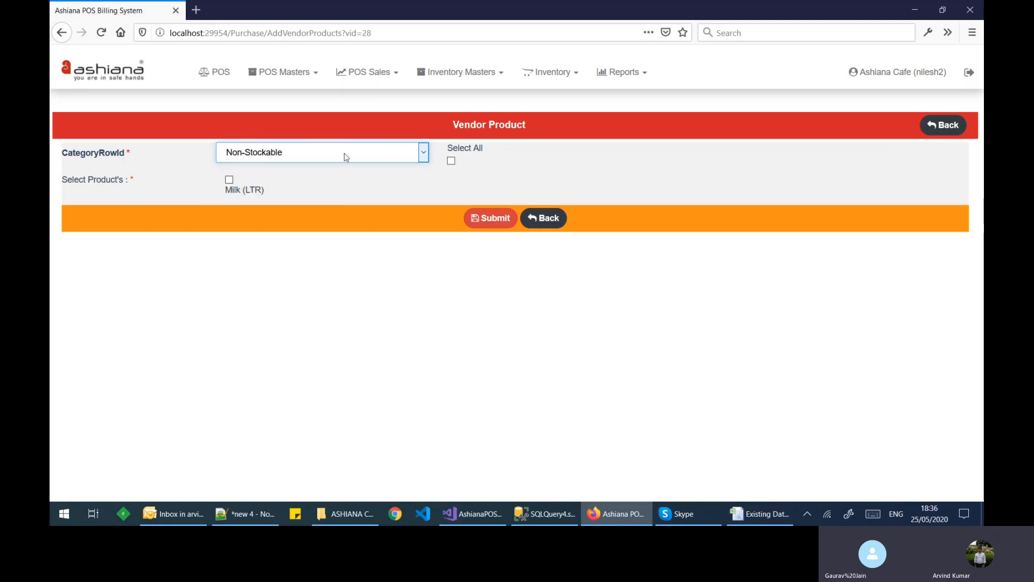
pyautogui.click(261, 155)
pyautogui.click(251, 202)
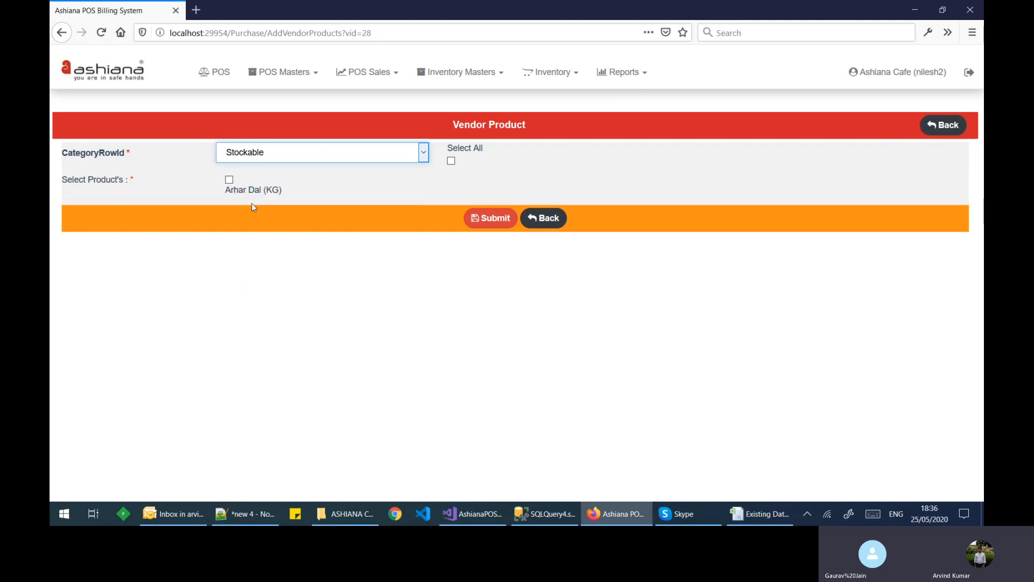
pyautogui.click(230, 181)
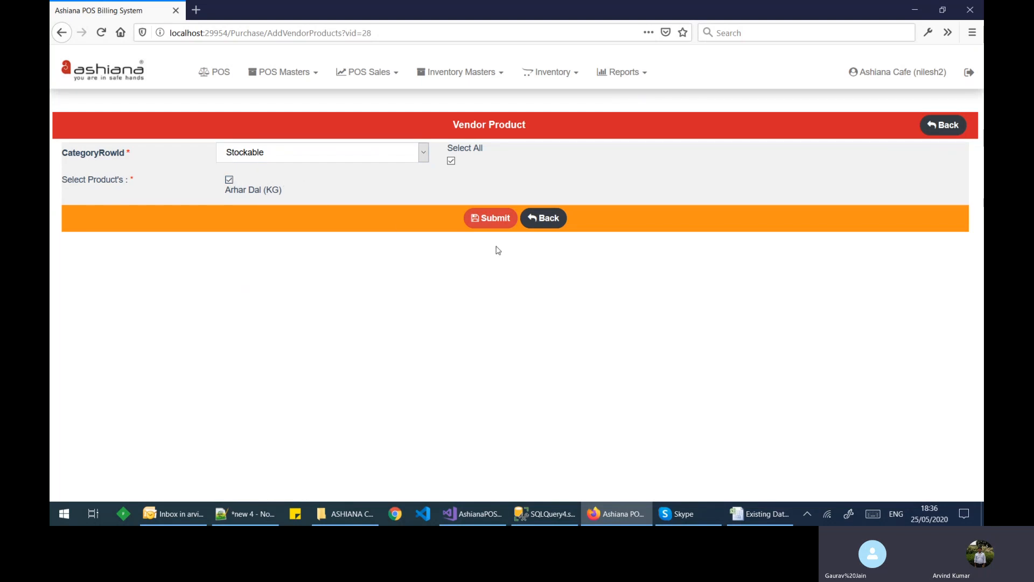
pyautogui.click(488, 222)
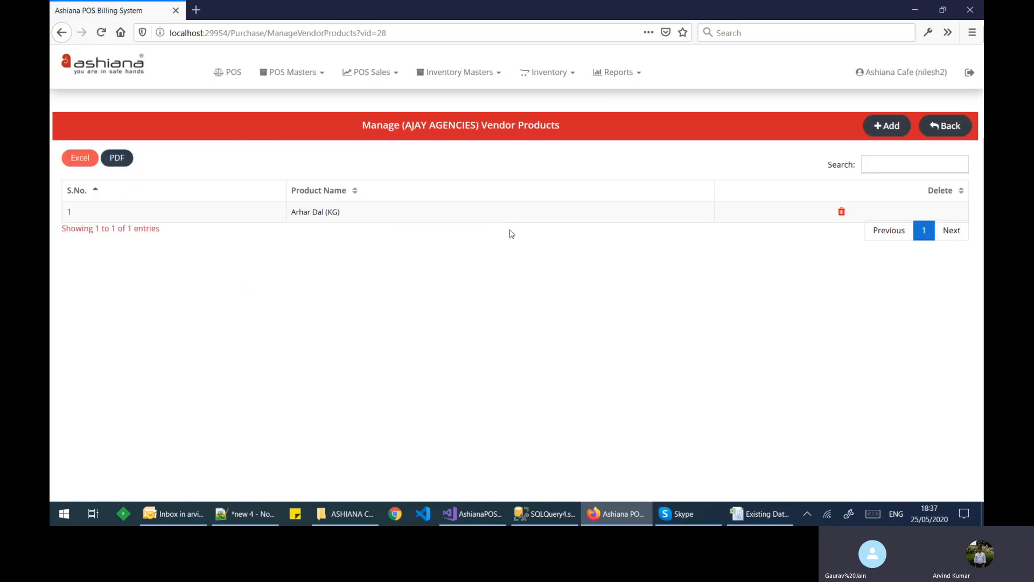
pyautogui.moveTo(394, 125); pyautogui.dragTo(436, 125)
pyautogui.click(489, 111)
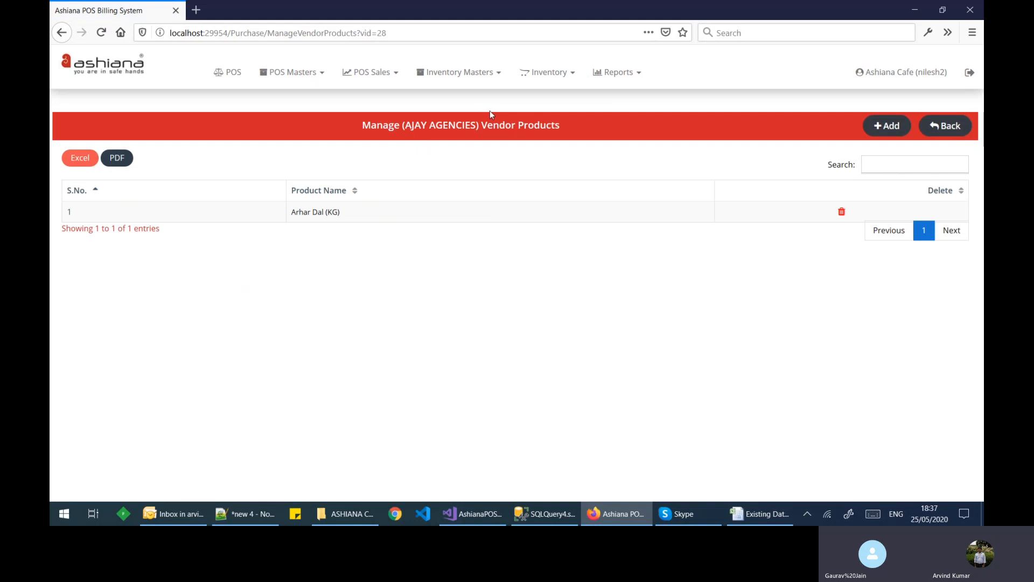
pyautogui.click(935, 126)
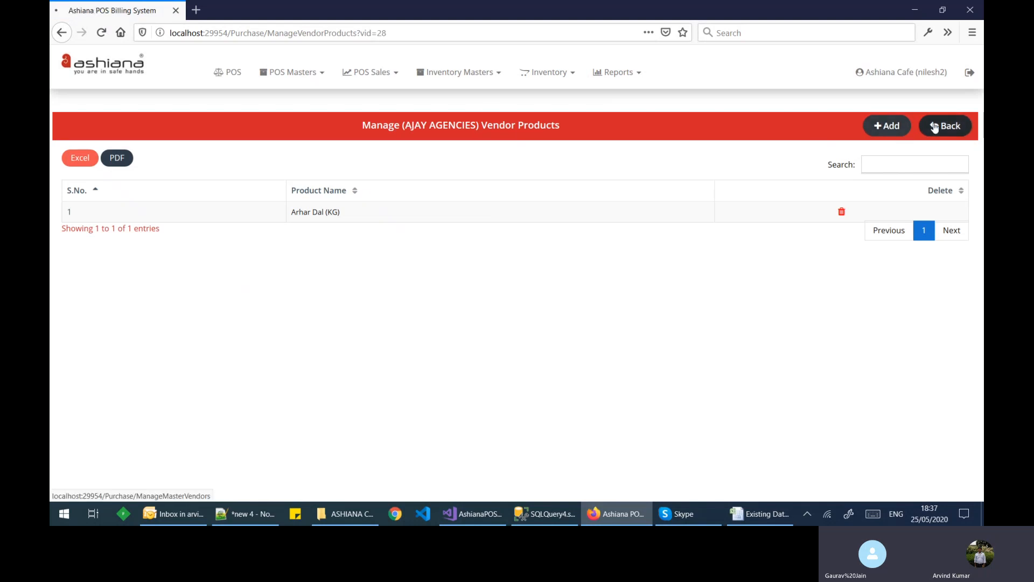
# Step: Start a new vendor using the milk and dairy vendor name and GSTIN 08AB
pyautogui.click(941, 131)
pyautogui.click(346, 154)
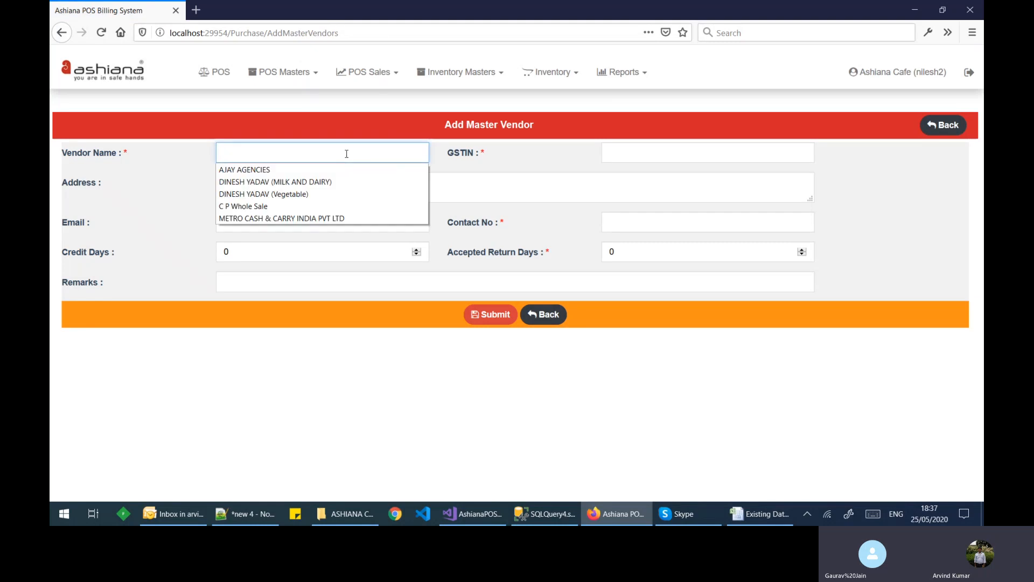
pyautogui.click(318, 185)
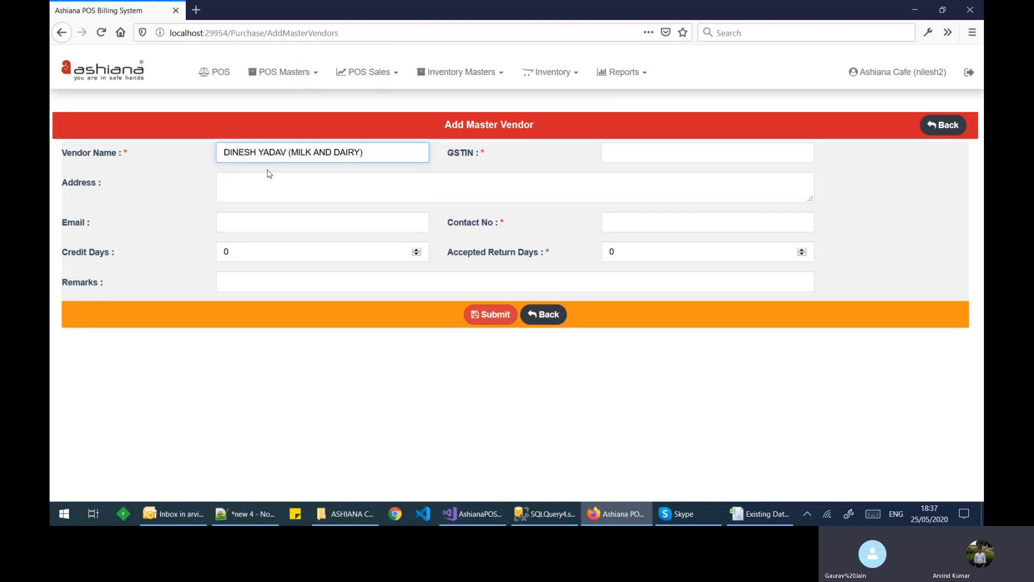
pyautogui.click(636, 155)
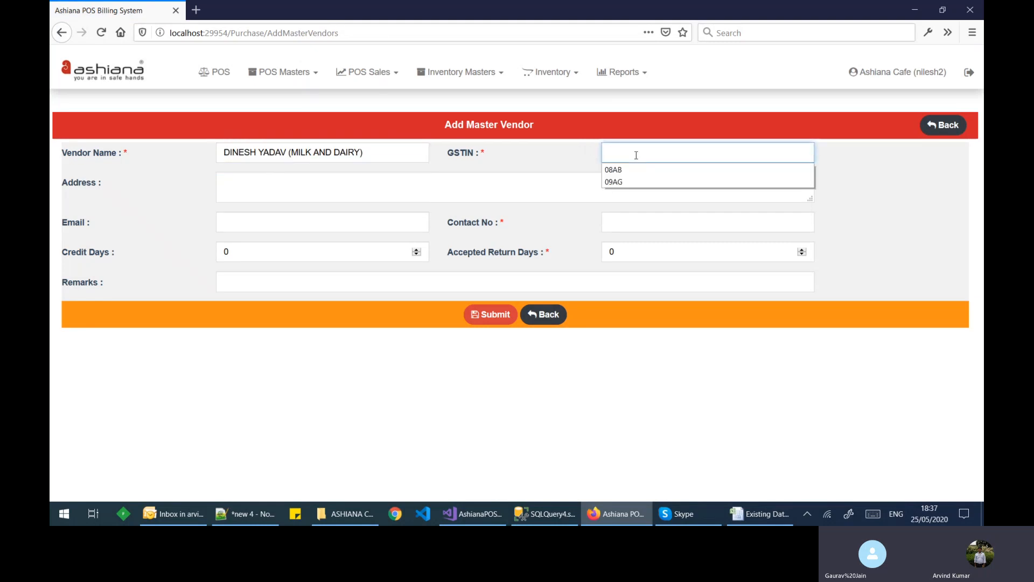
pyautogui.click(628, 170)
# Step: Add address bhiwadi and a saved contact number, keep 0 credit/return days, and submit
pyautogui.click(279, 189)
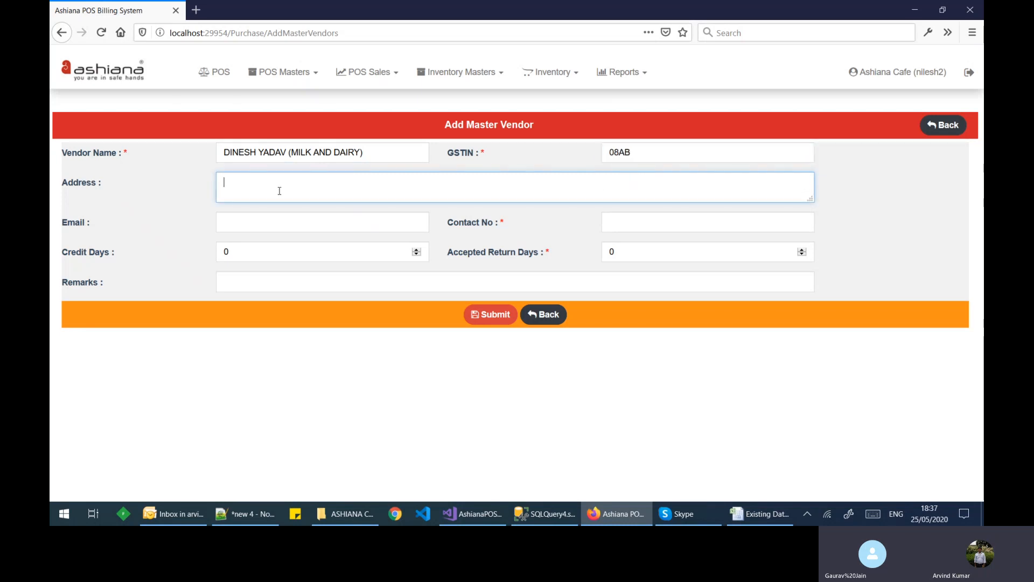
pyautogui.write('bhiwadi')
pyautogui.press('Tab')
pyautogui.click(632, 225)
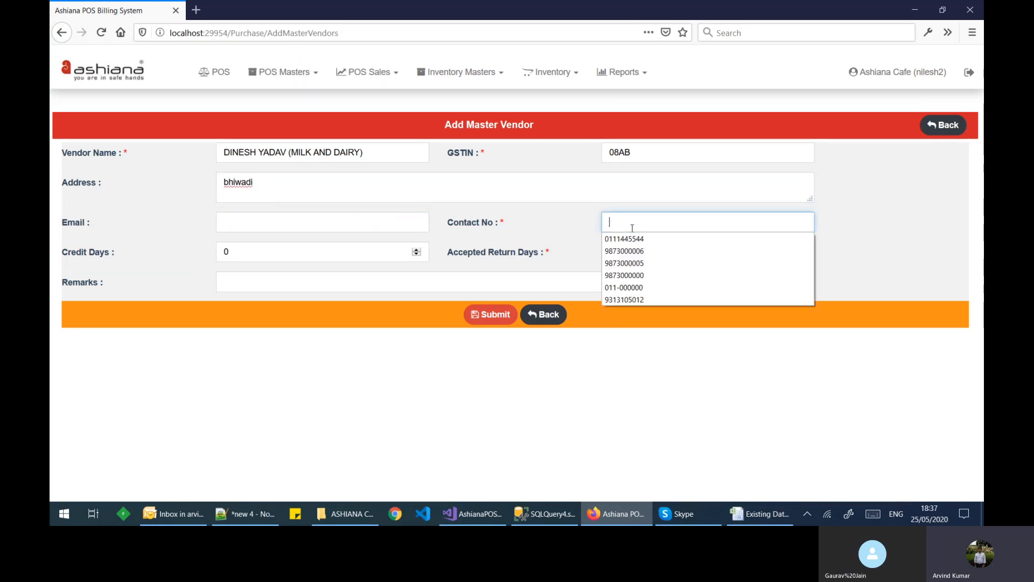
pyautogui.click(635, 263)
pyautogui.click(220, 250)
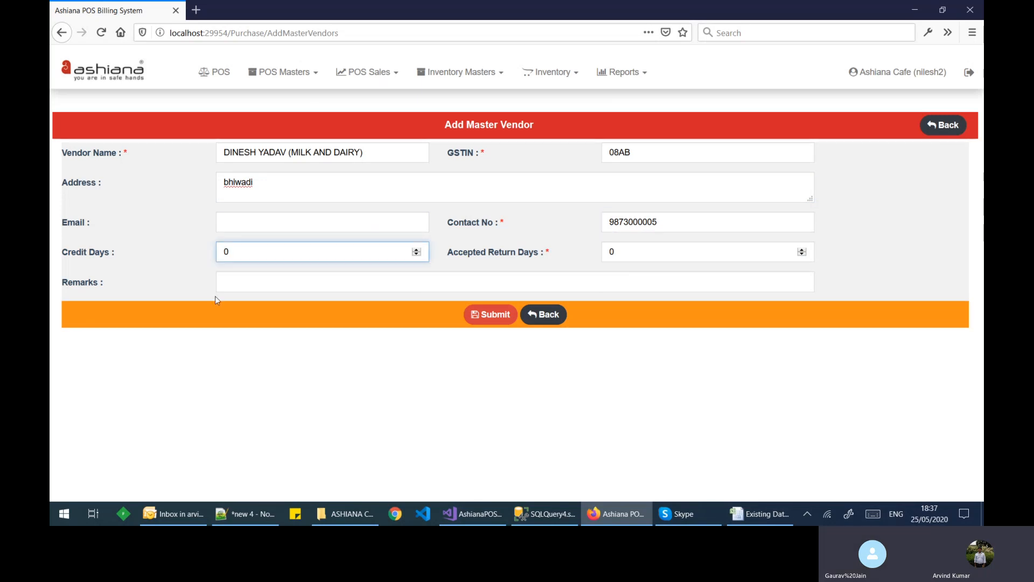
pyautogui.click(614, 259)
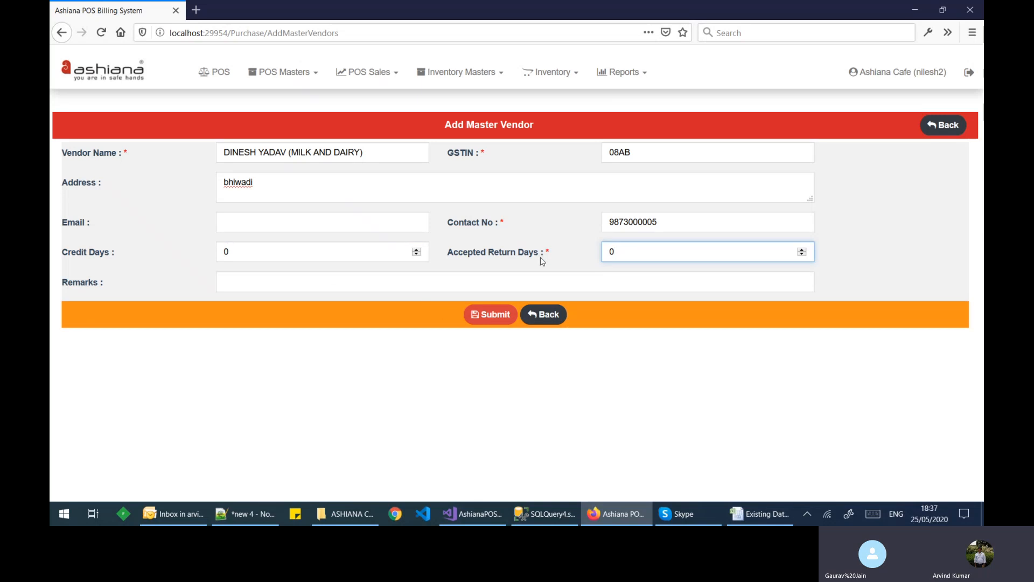
pyautogui.click(492, 320)
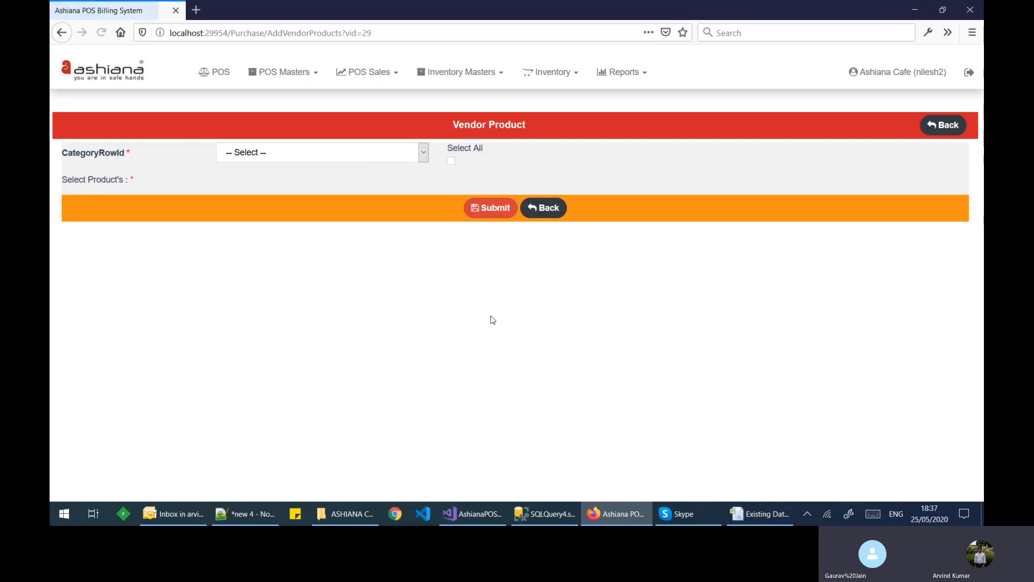
# Step: Tick Arhar Dal (KG) for AJAY AGENCIES, save the mapping, and review the vendor's products
pyautogui.click(335, 155)
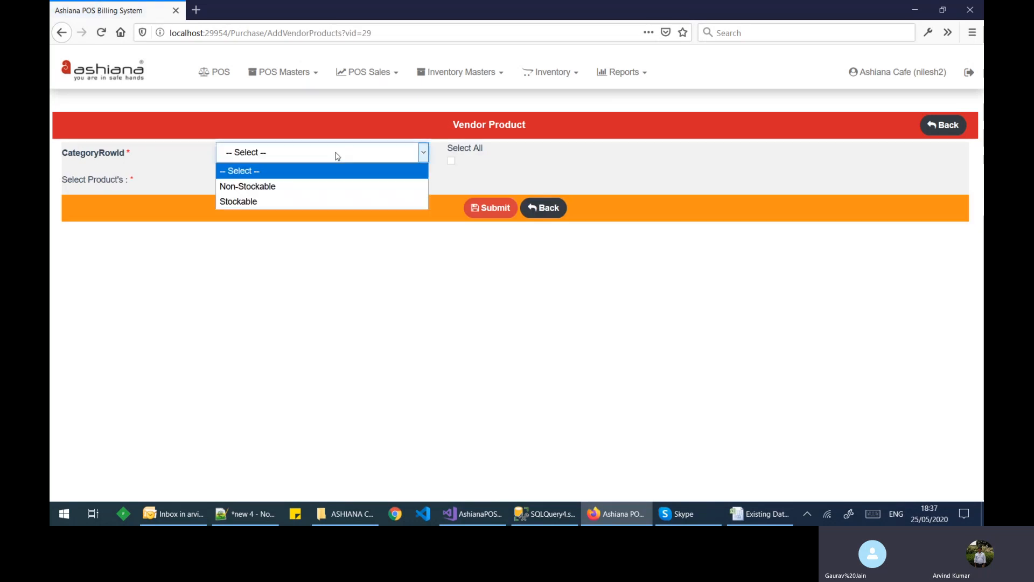
pyautogui.click(311, 187)
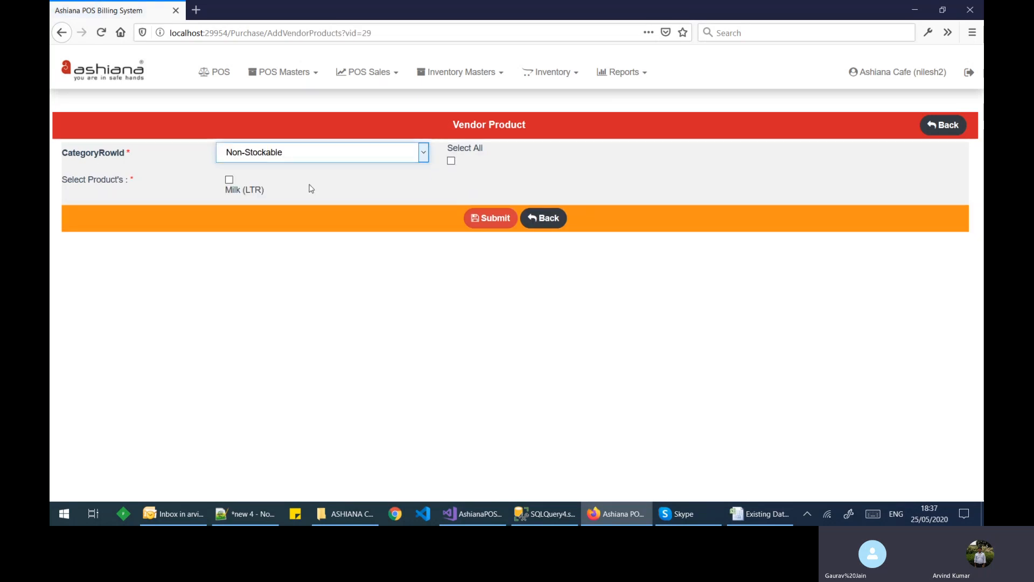
pyautogui.click(230, 182)
pyautogui.click(485, 220)
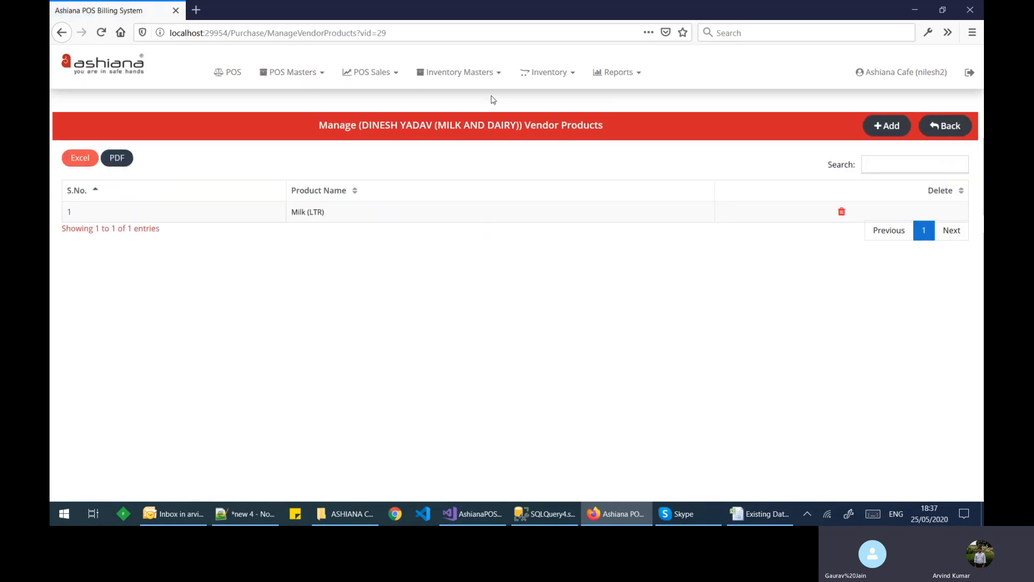
pyautogui.click(944, 126)
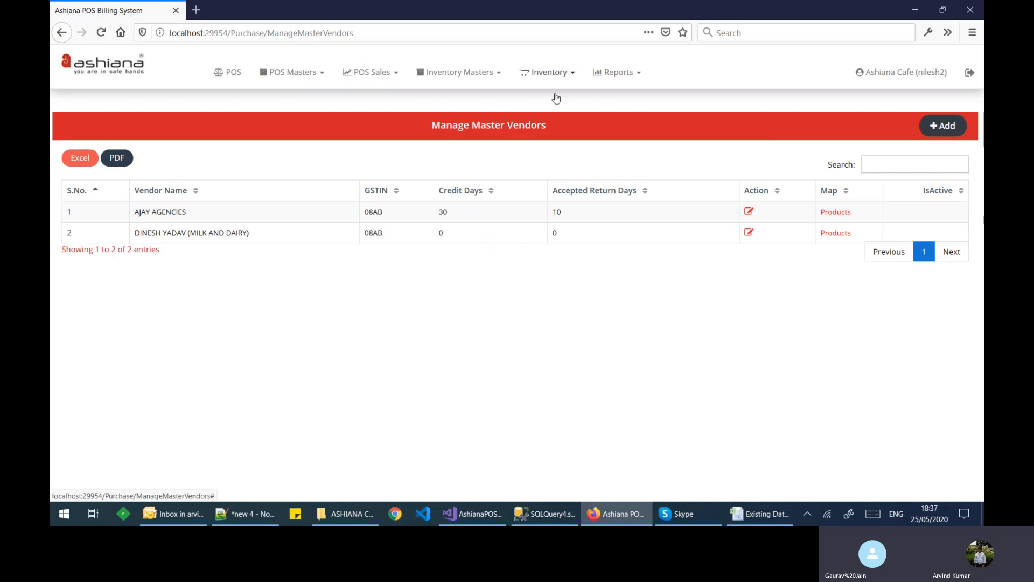
pyautogui.click(839, 216)
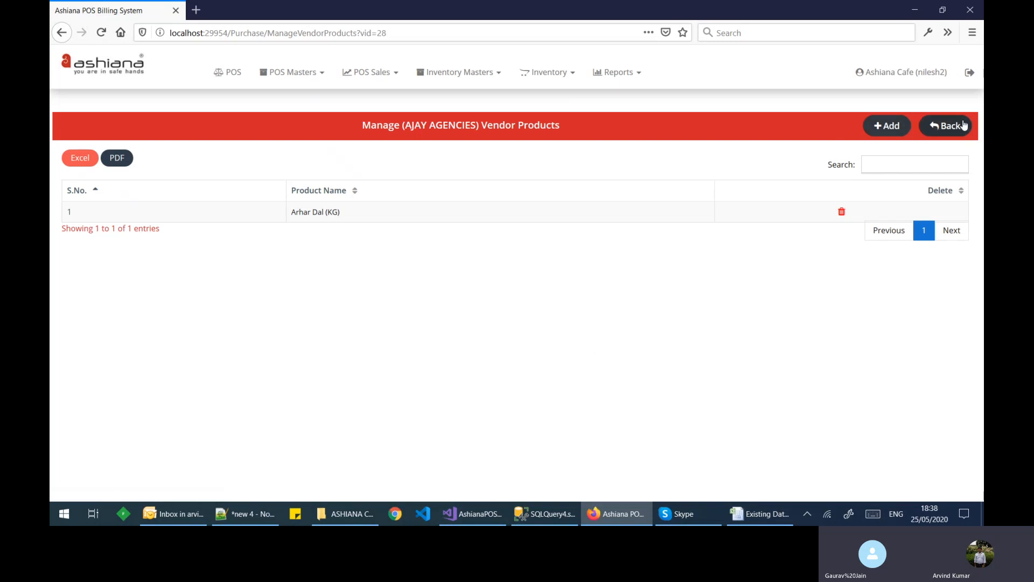
# Step: Leave the vendor list for Inventory > Purchase Orders and begin a new purchase order
pyautogui.click(949, 131)
pyautogui.click(541, 78)
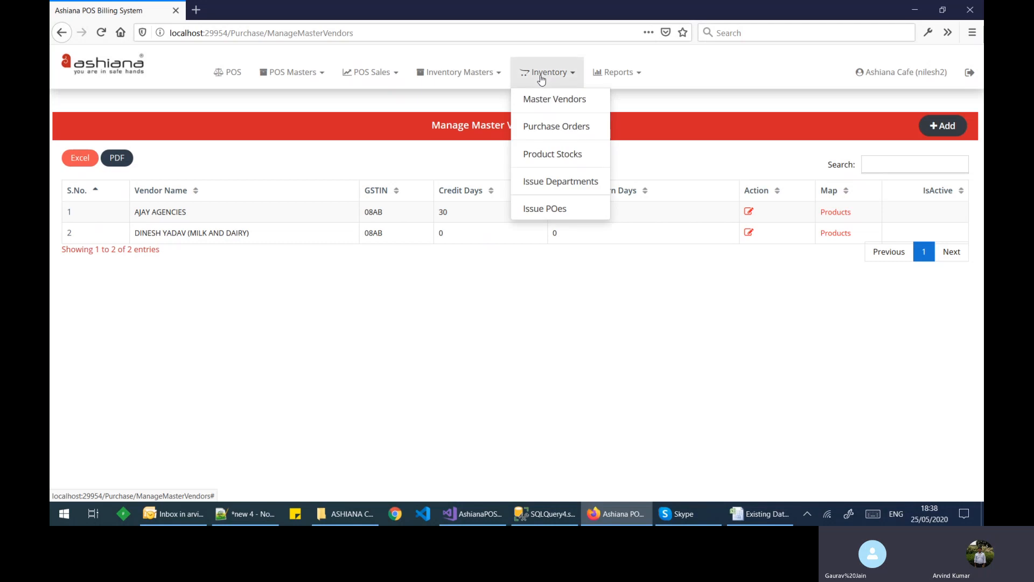
pyautogui.click(562, 132)
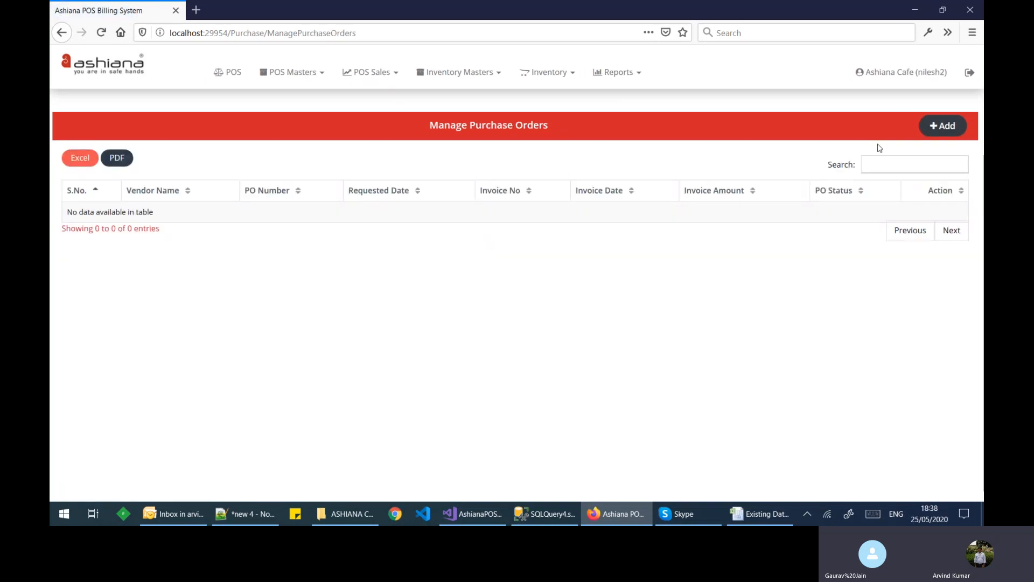
pyautogui.click(943, 127)
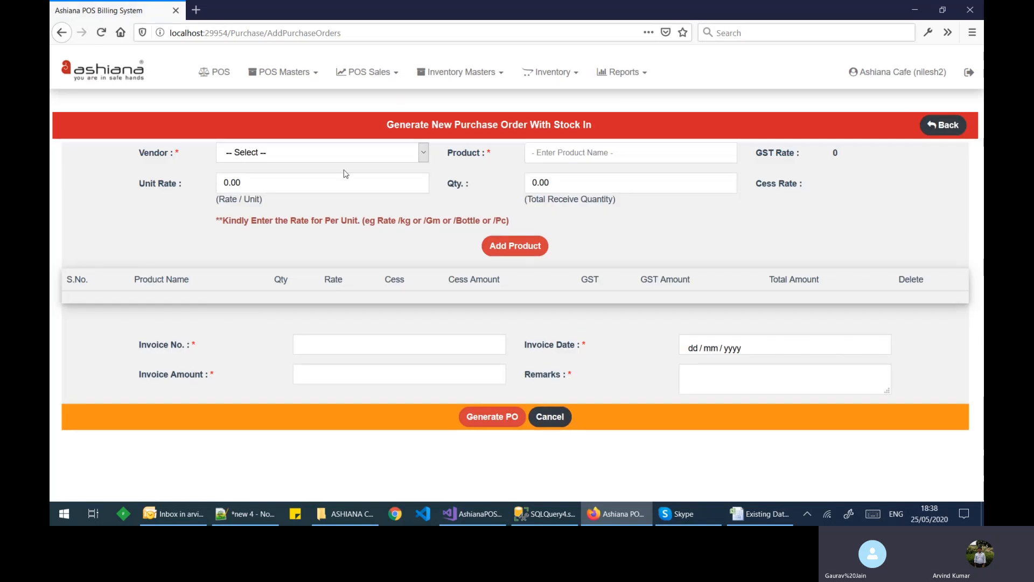
pyautogui.click(349, 157)
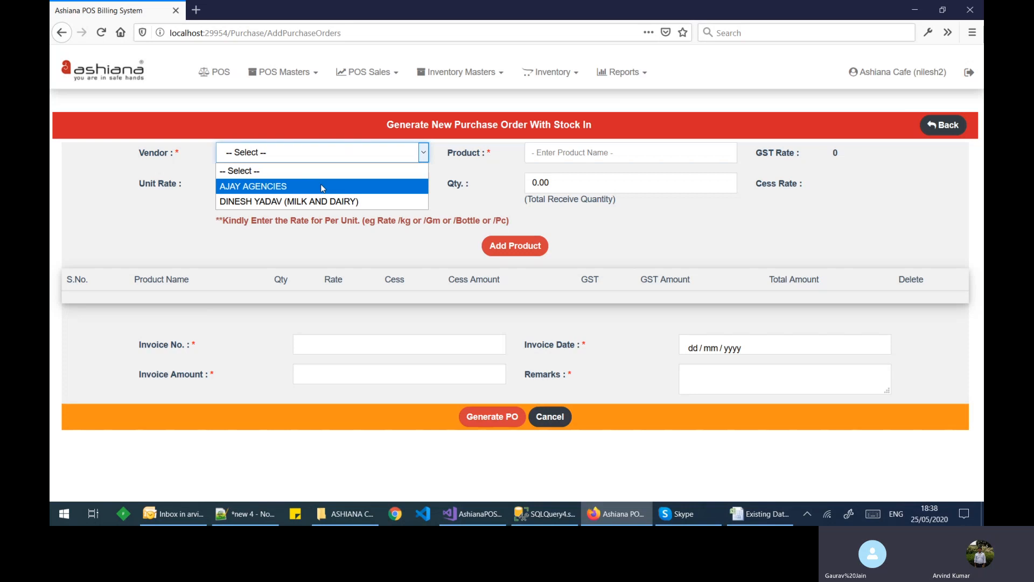
pyautogui.click(308, 200)
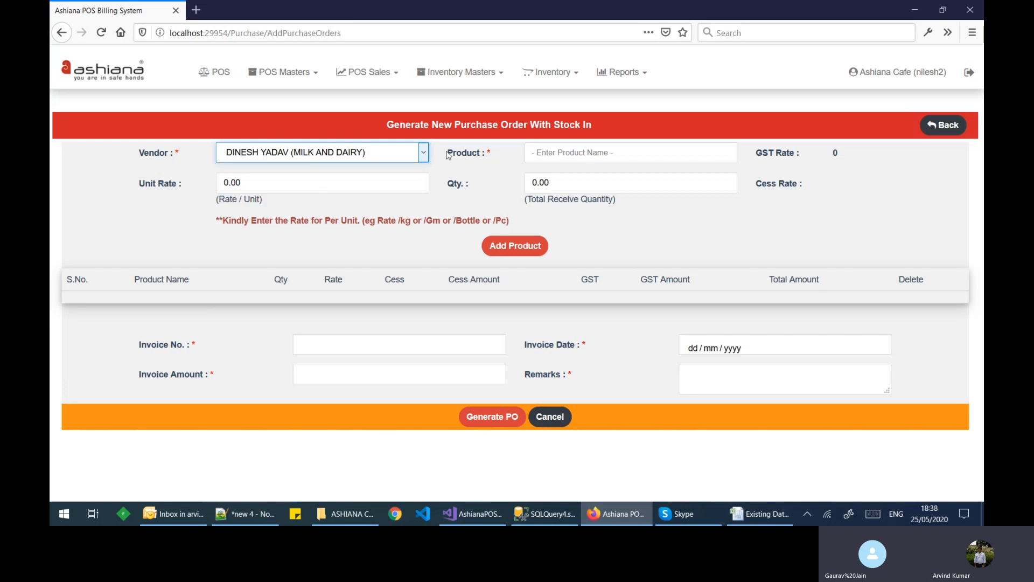
pyautogui.click(564, 151)
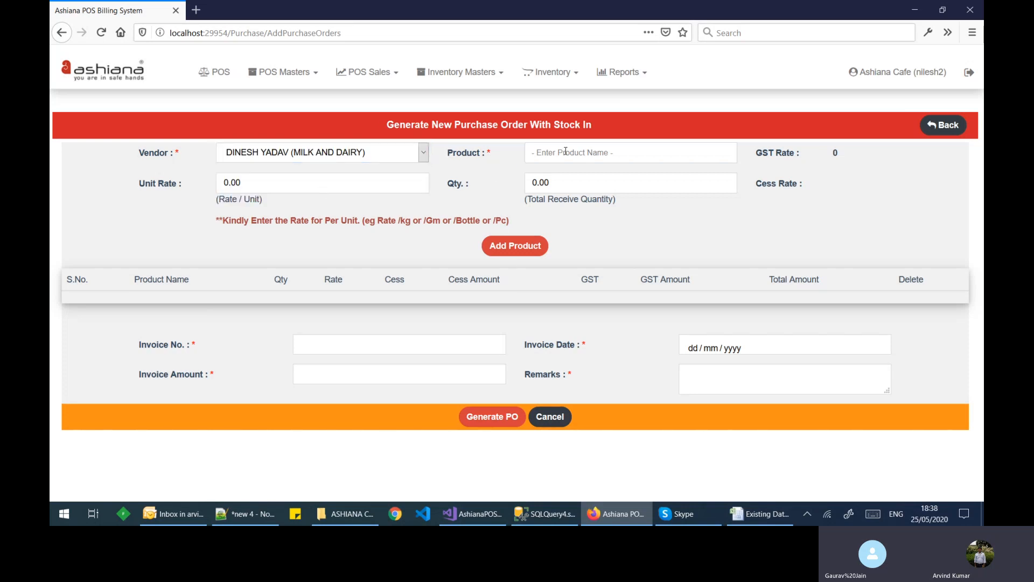
pyautogui.click(565, 151)
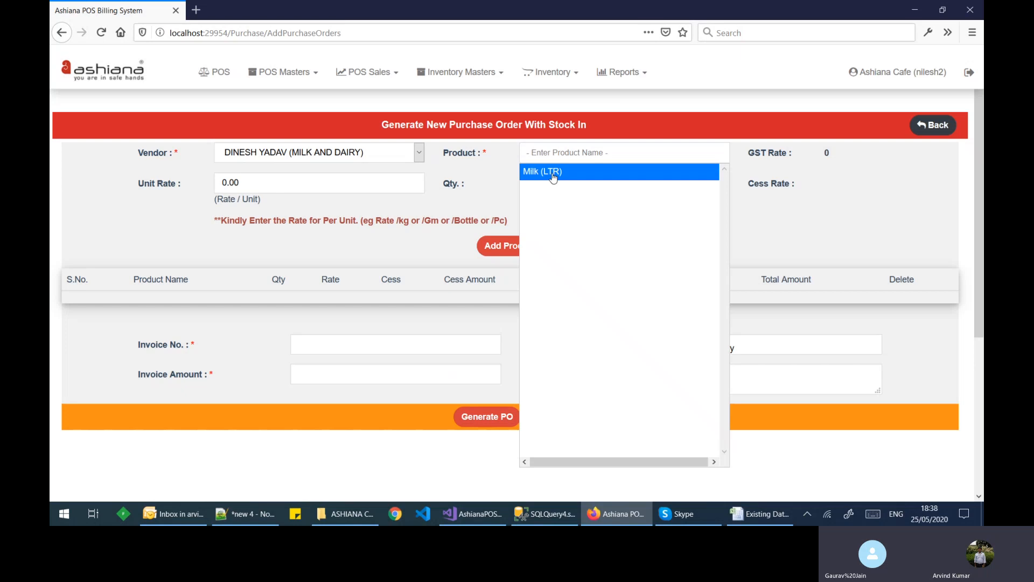
pyautogui.click(553, 174)
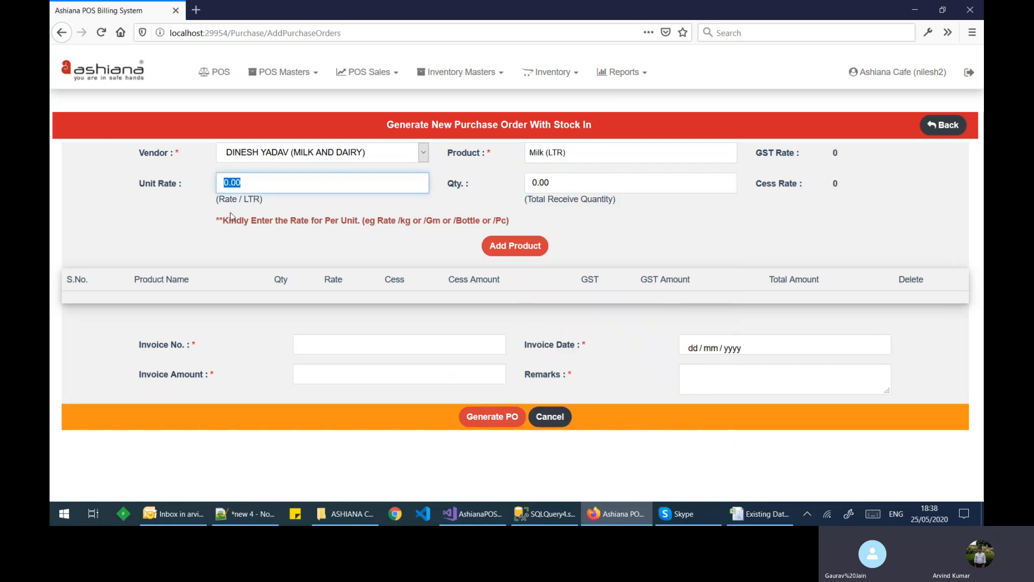
# Step: Enter unit rate 45 and quantity 10, and add the Milk line to the order
pyautogui.click(229, 185)
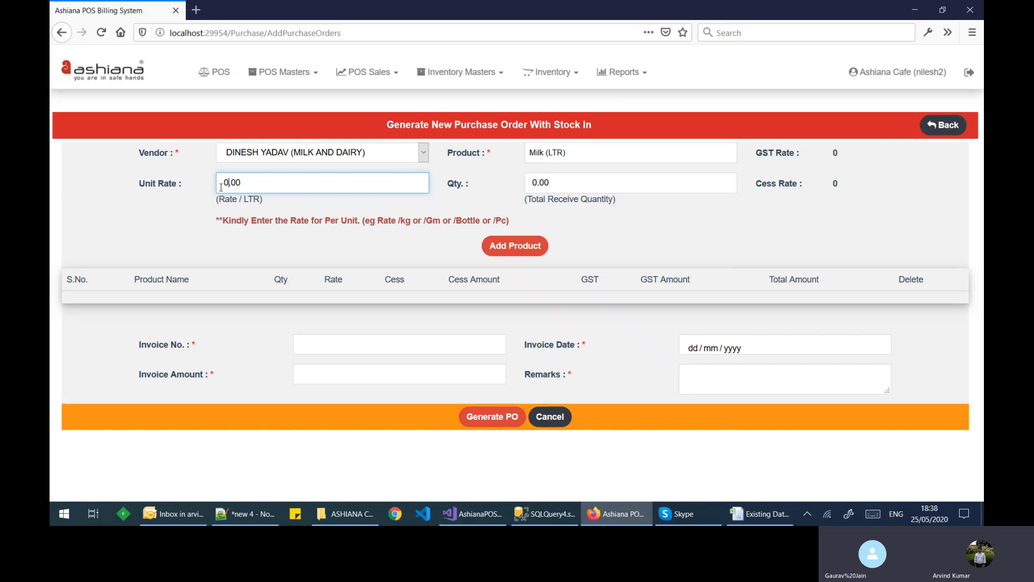
pyautogui.press('BackSpace')
pyautogui.write('45')
pyautogui.press('Tab')
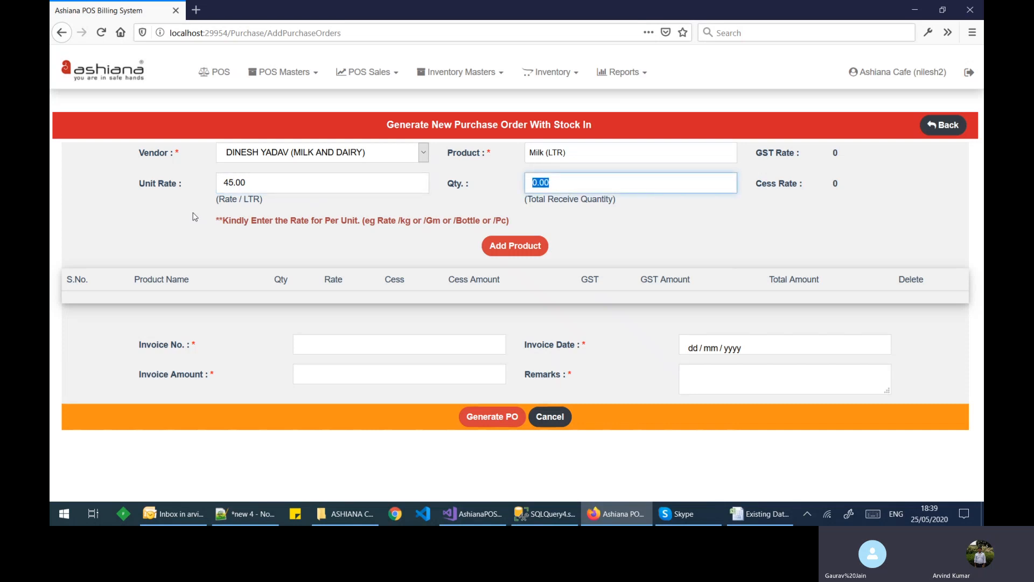
pyautogui.write('10')
pyautogui.press('Tab')
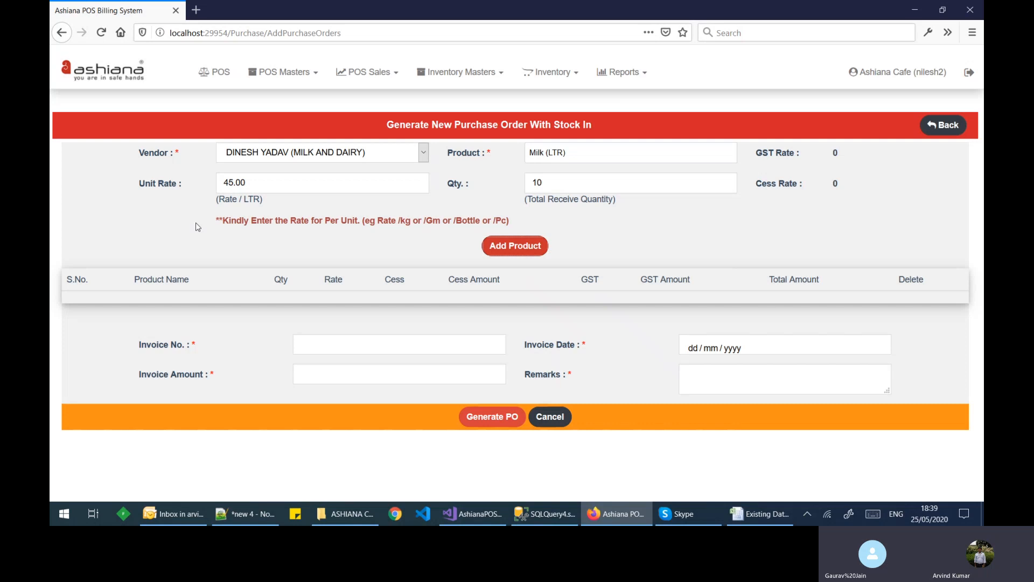
pyautogui.click(537, 247)
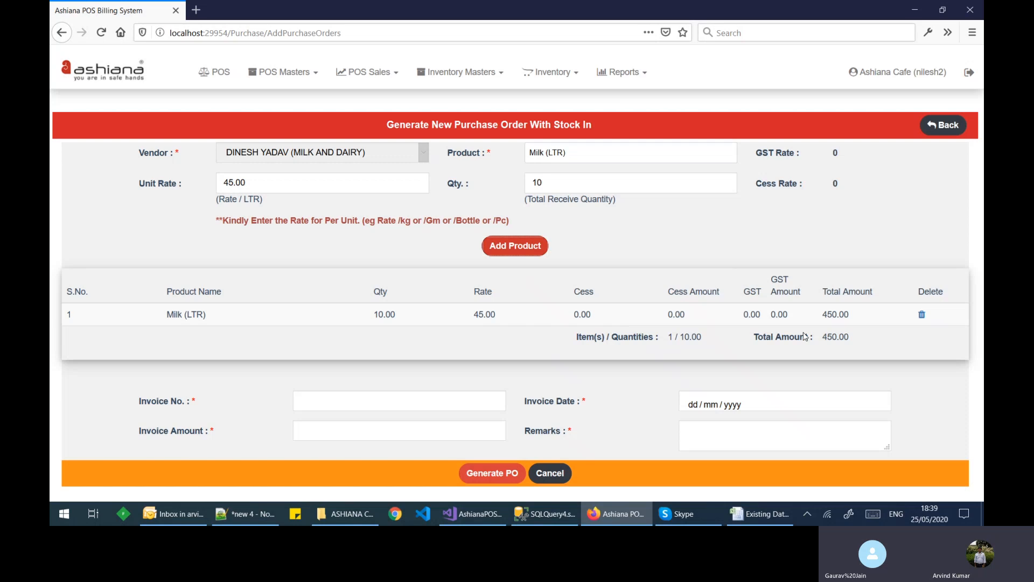
# Step: Set invoice number Inv001 and invoice date 25/05/2020
pyautogui.click(310, 403)
pyautogui.click(310, 404)
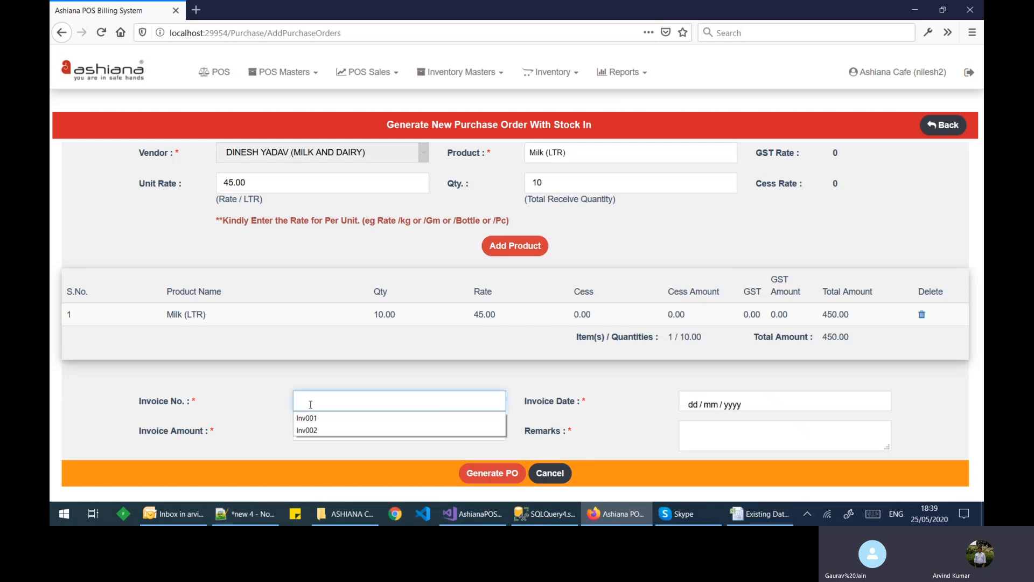
pyautogui.click(312, 418)
pyautogui.click(709, 401)
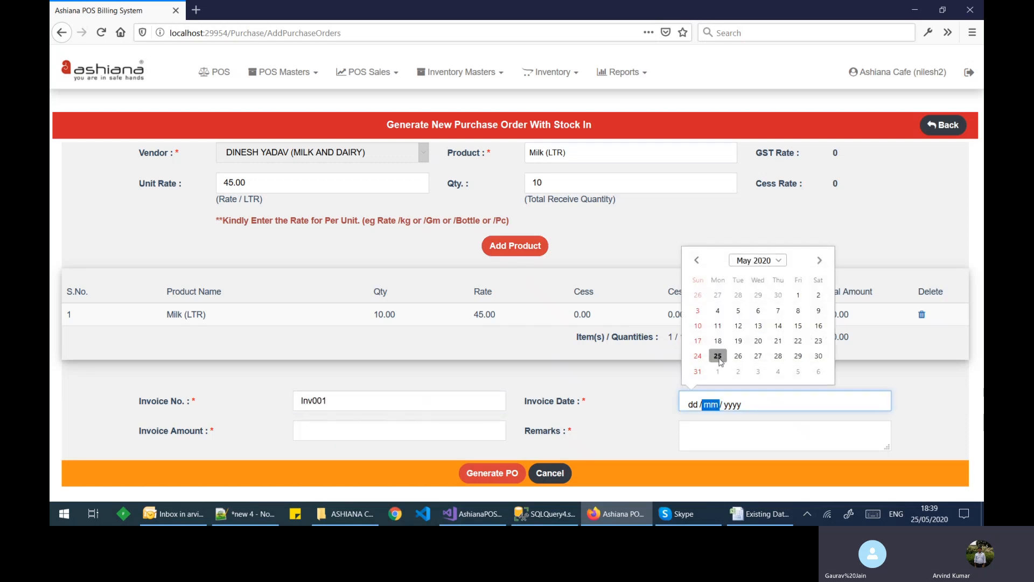
pyautogui.click(718, 356)
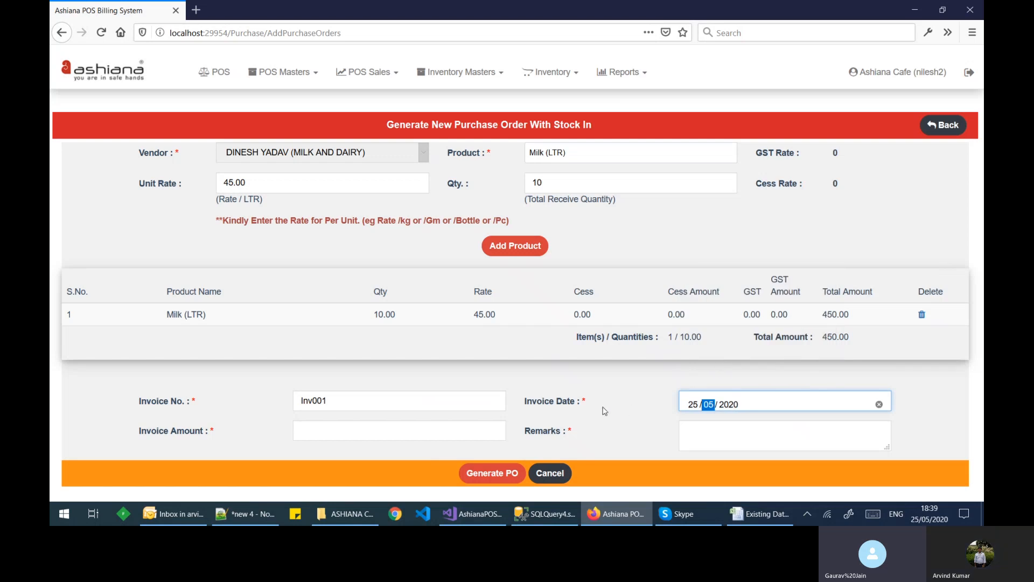
# Step: Enter invoice amount 450 and remark 'Test', then generate and confirm the purchase order
pyautogui.click(435, 431)
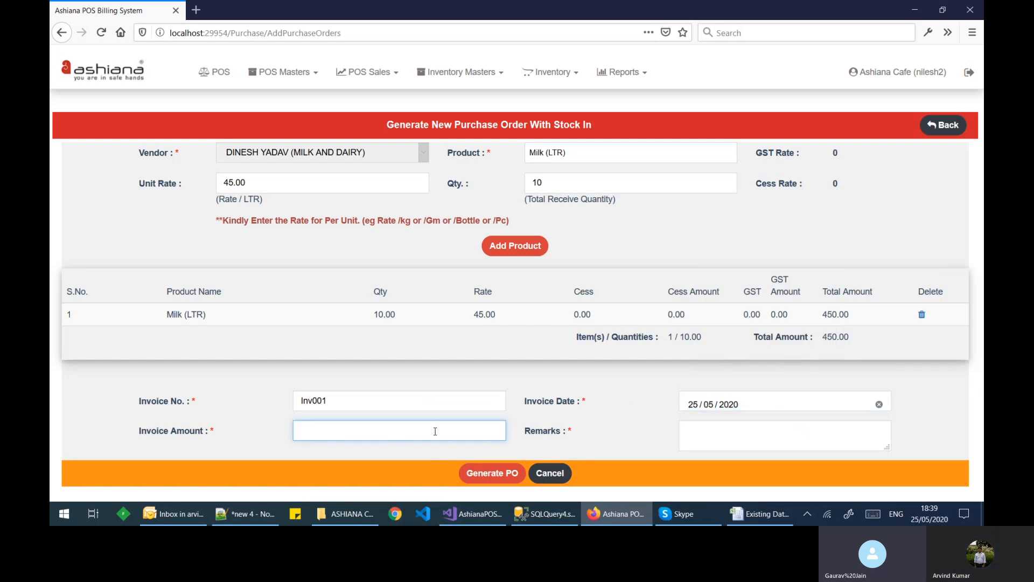
pyautogui.write('450')
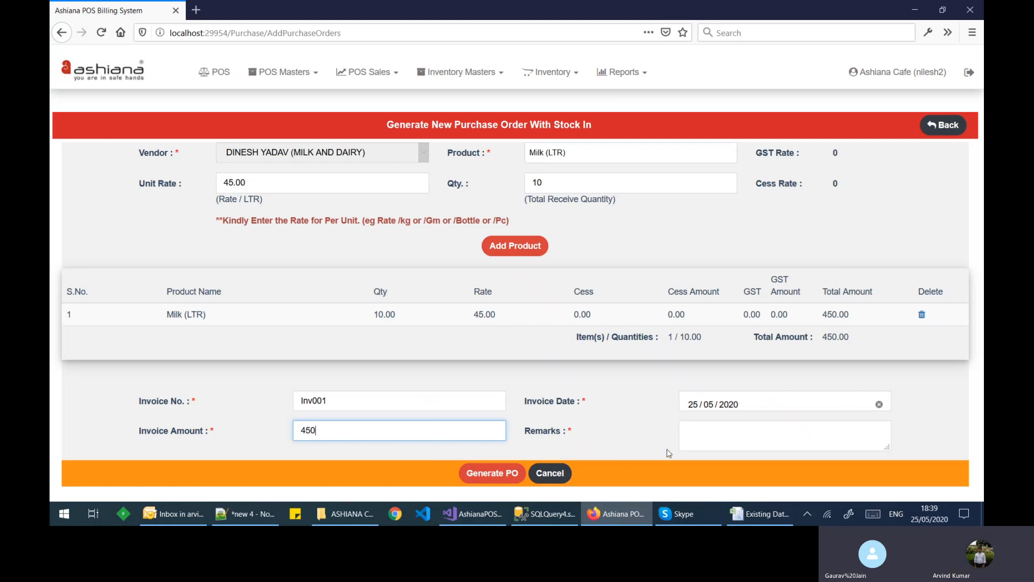
pyautogui.click(708, 432)
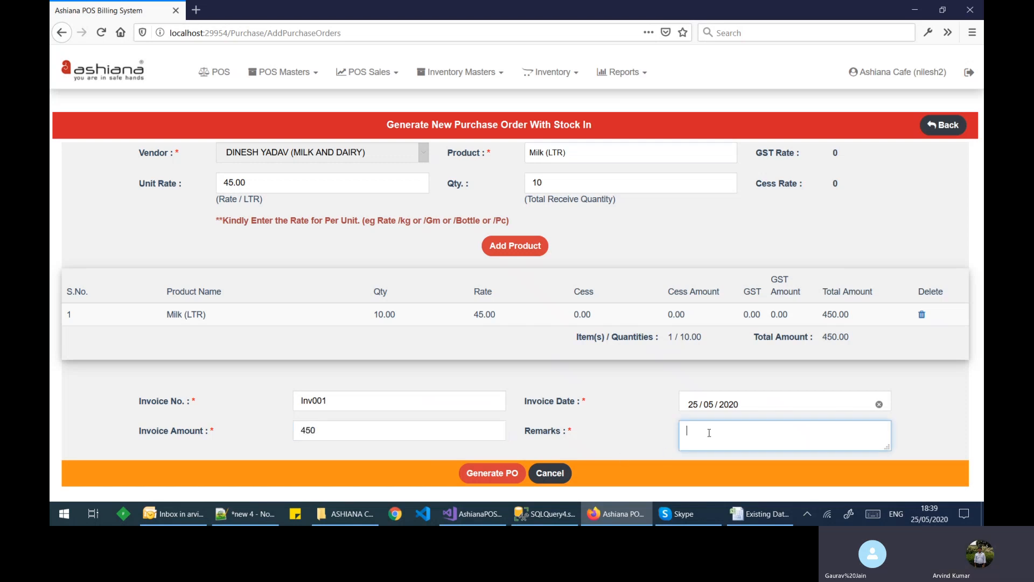
pyautogui.write('Test')
pyautogui.click(502, 472)
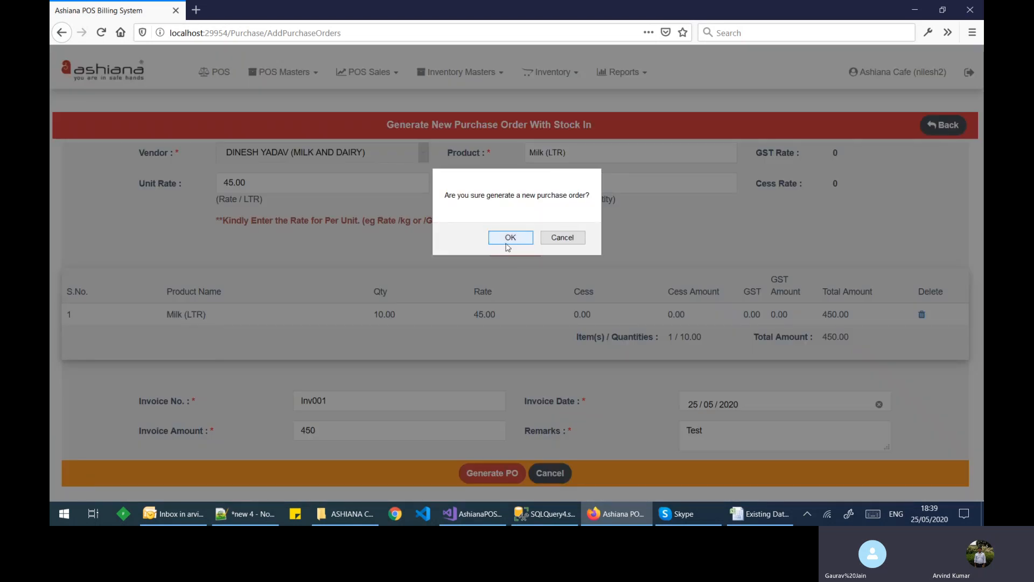
pyautogui.click(510, 239)
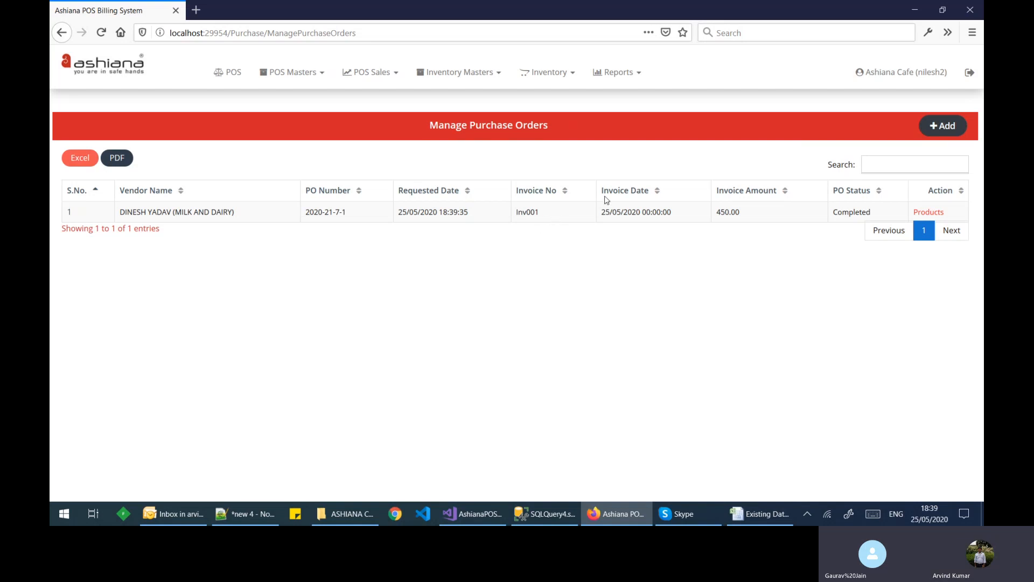
pyautogui.click(933, 217)
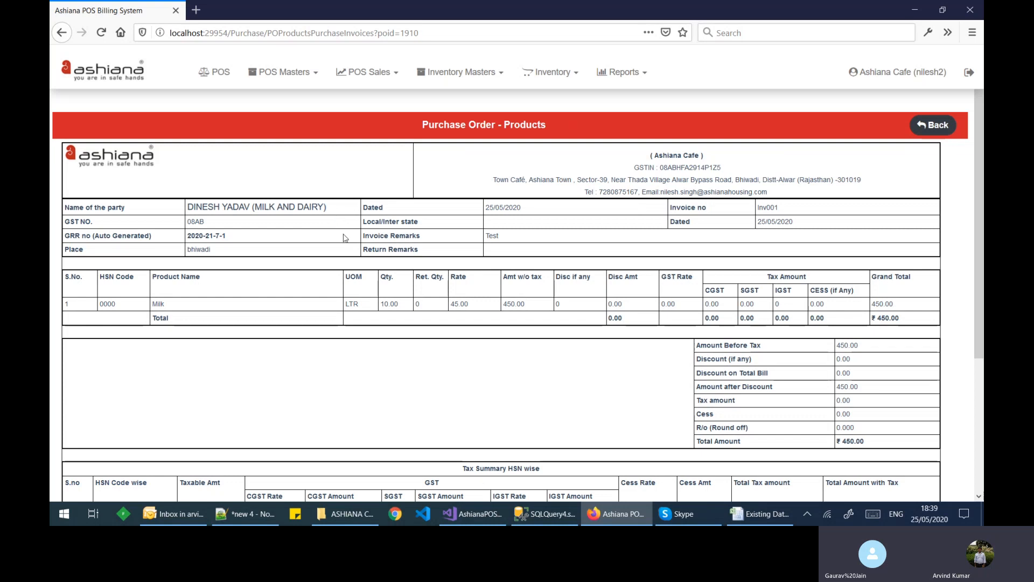
pyautogui.scroll(-1, 346, 240)
pyautogui.scroll(-2, 391, 240)
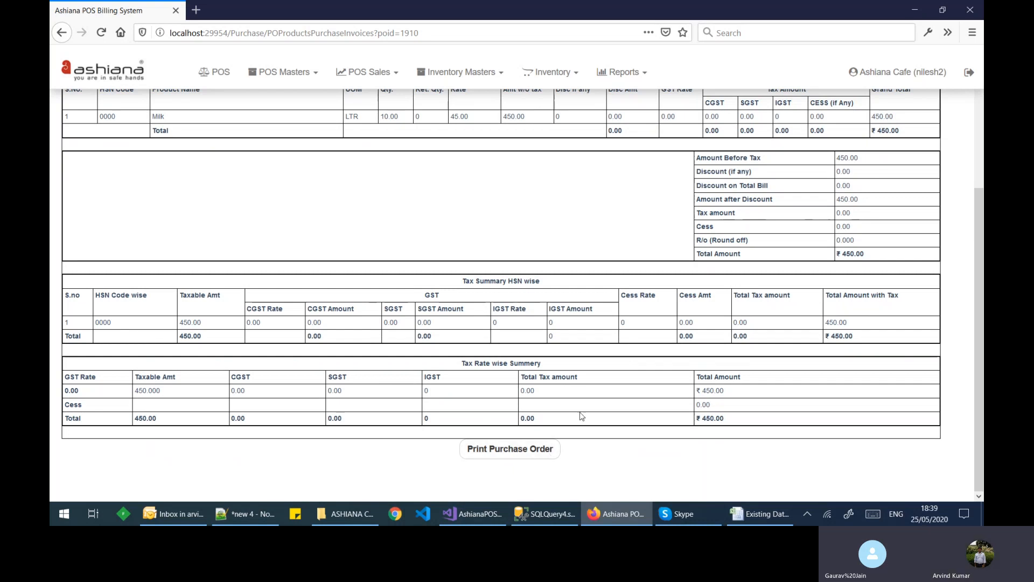
pyautogui.scroll(3, 690, 279)
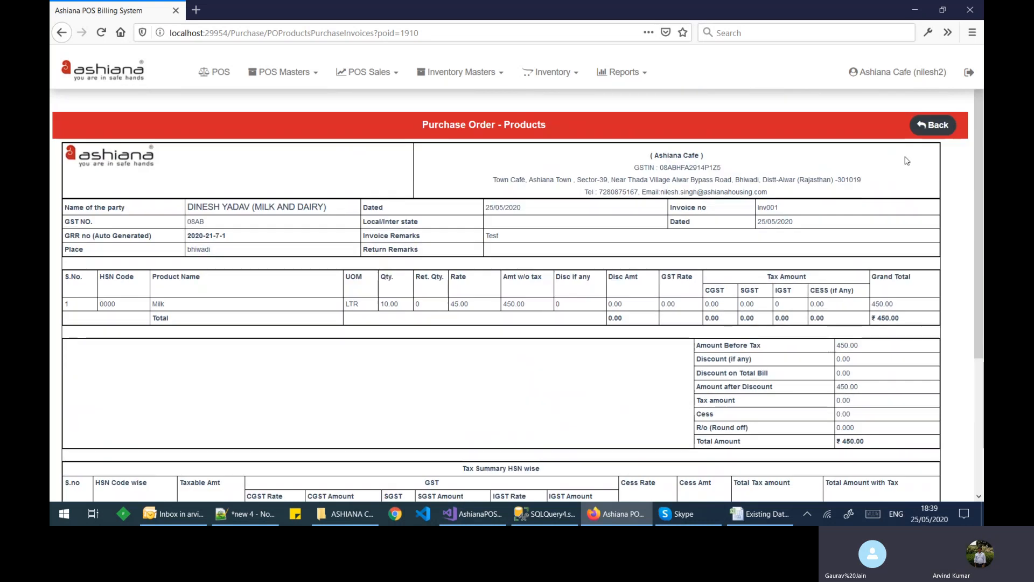
pyautogui.click(922, 125)
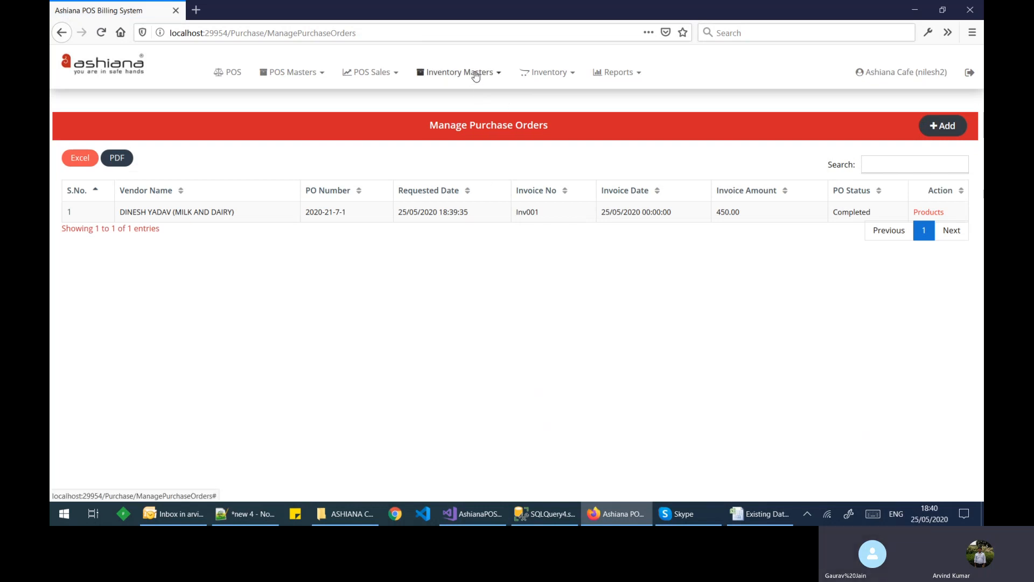
pyautogui.click(542, 73)
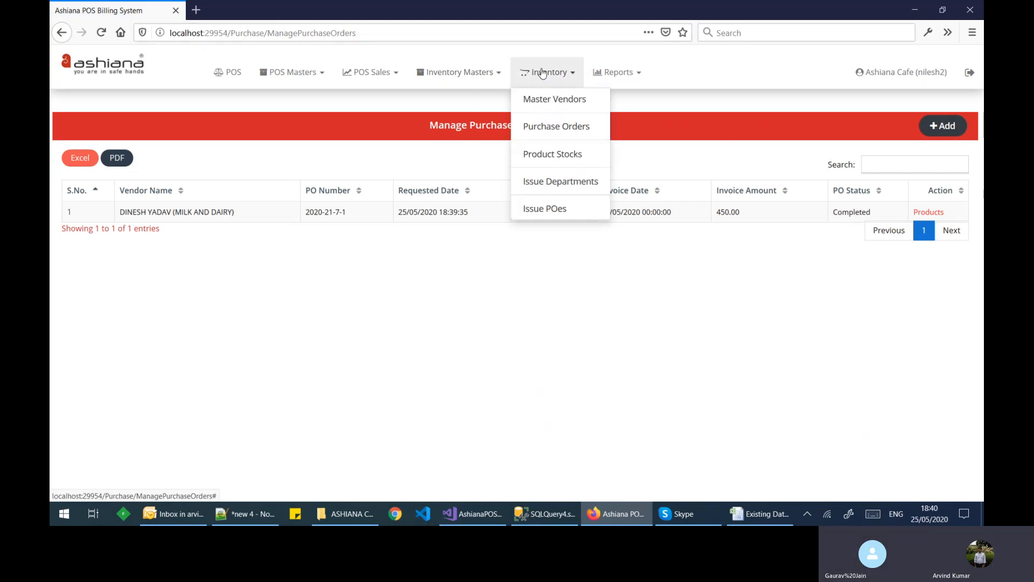
pyautogui.click(559, 158)
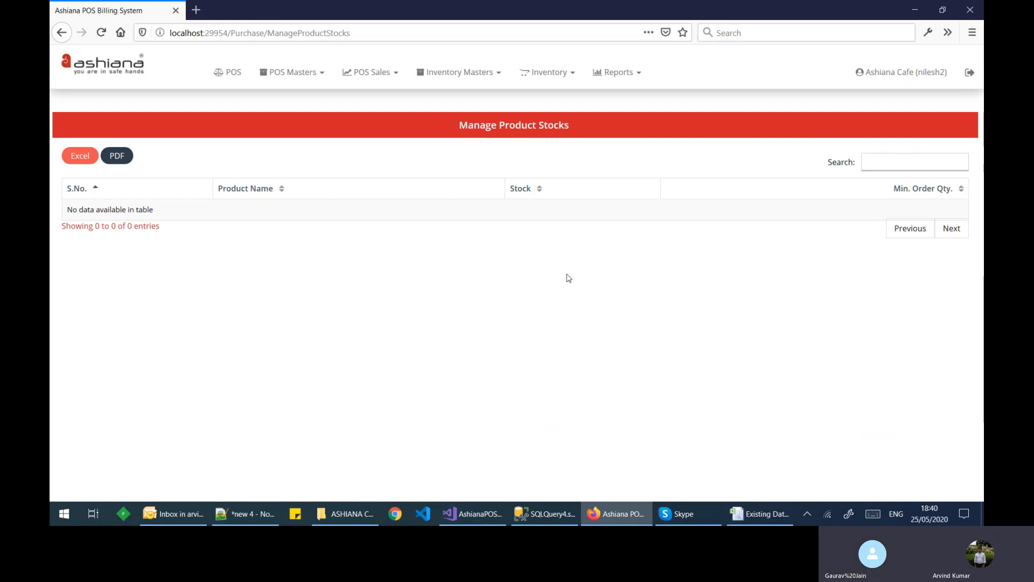
pyautogui.click(554, 77)
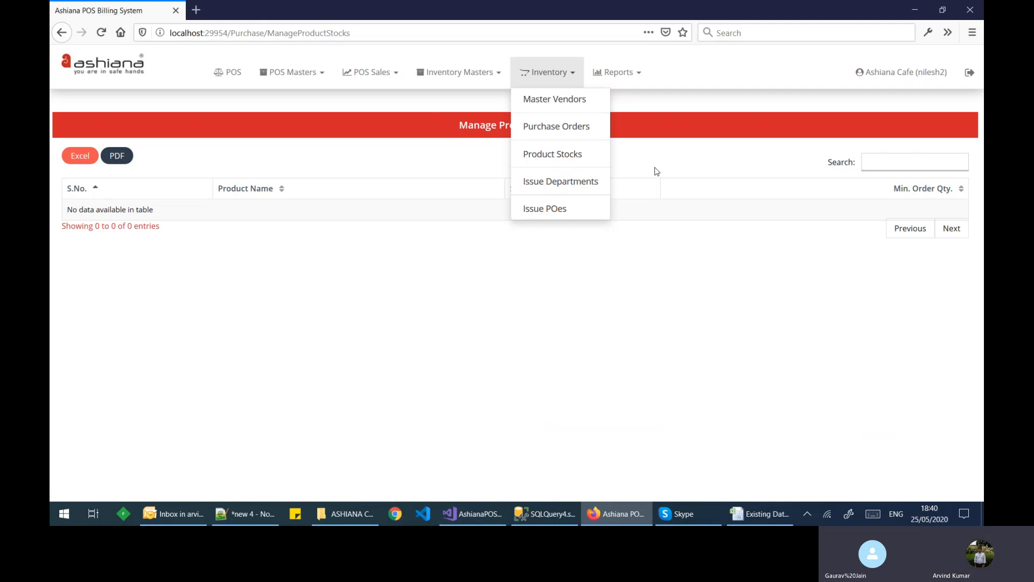
pyautogui.click(657, 171)
pyautogui.click(564, 82)
pyautogui.click(563, 125)
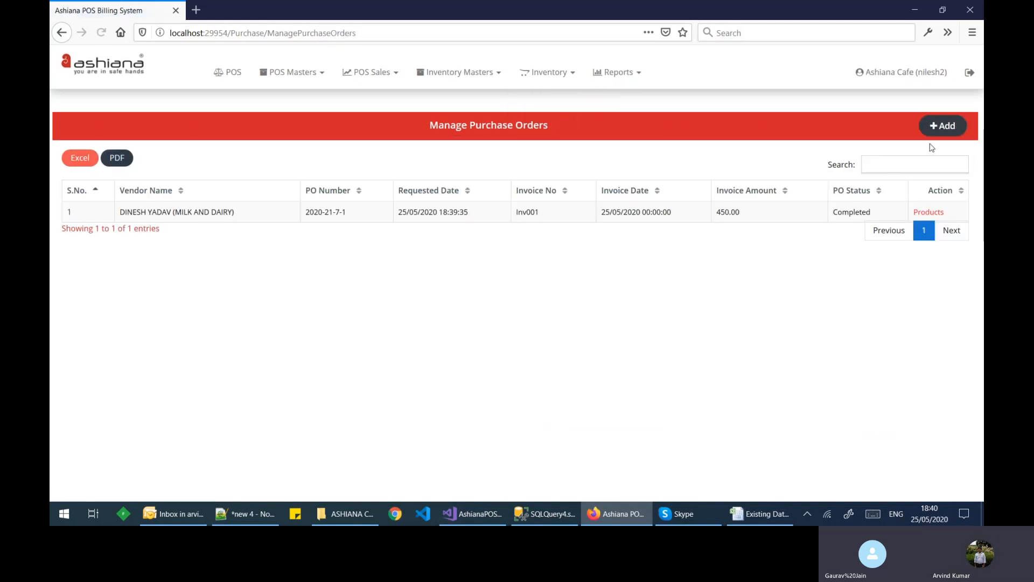
# Step: Start a new purchase order for vendor AJAY AGENCIES with product Arhar Dal (KG)
pyautogui.click(941, 129)
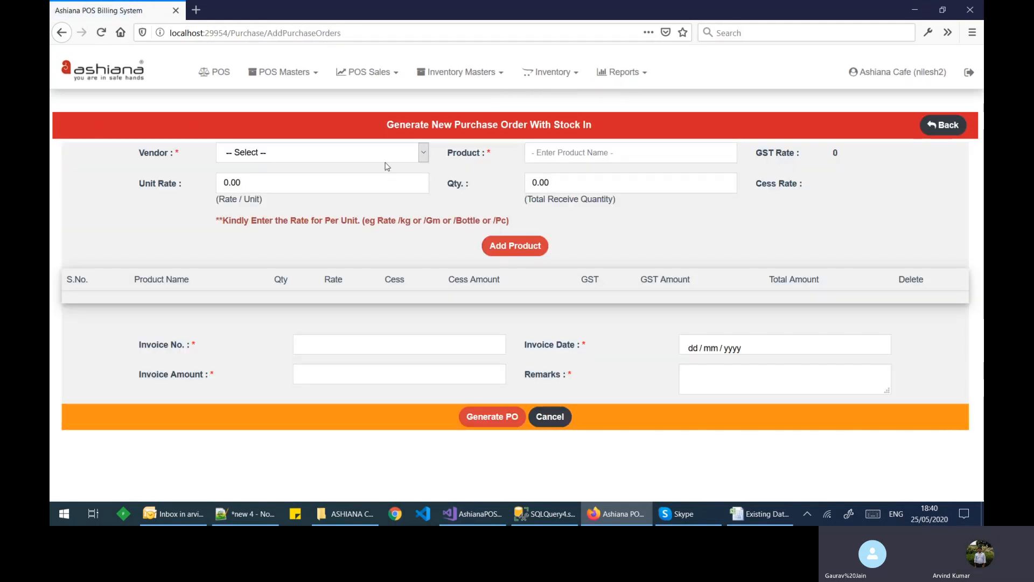
pyautogui.click(384, 157)
pyautogui.click(345, 185)
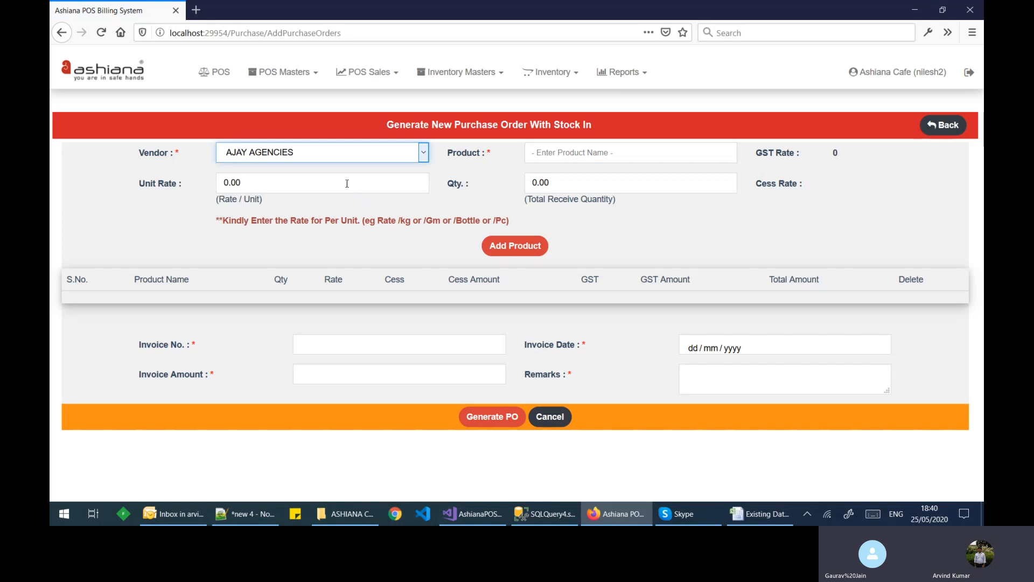
pyautogui.click(572, 154)
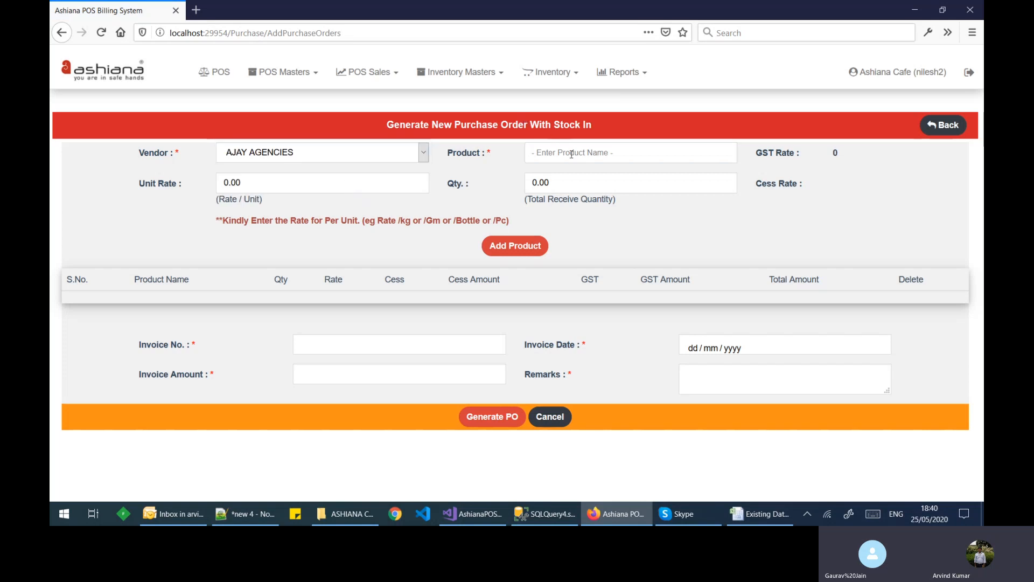
pyautogui.click(554, 169)
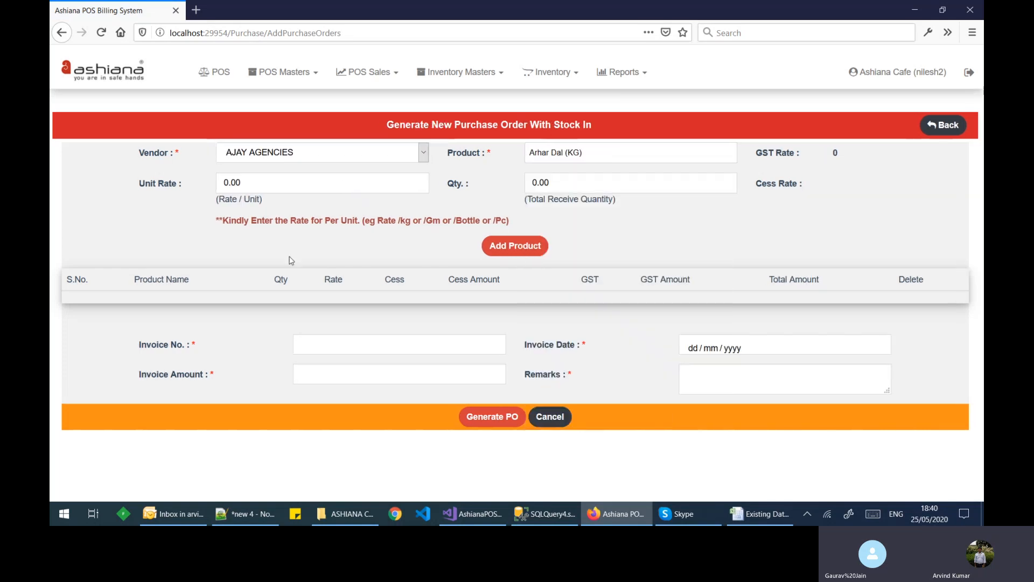
# Step: Enter unit rate 105 and quantity 50, add the line, and check the 5,512.50 total
pyautogui.click(226, 184)
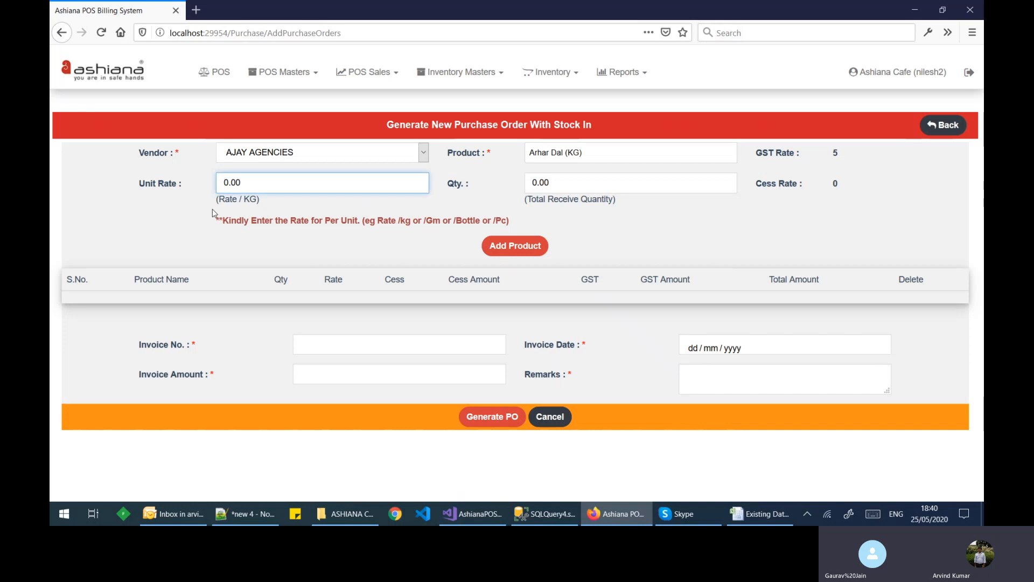
pyautogui.write('105')
pyautogui.click(532, 182)
pyautogui.write('5')
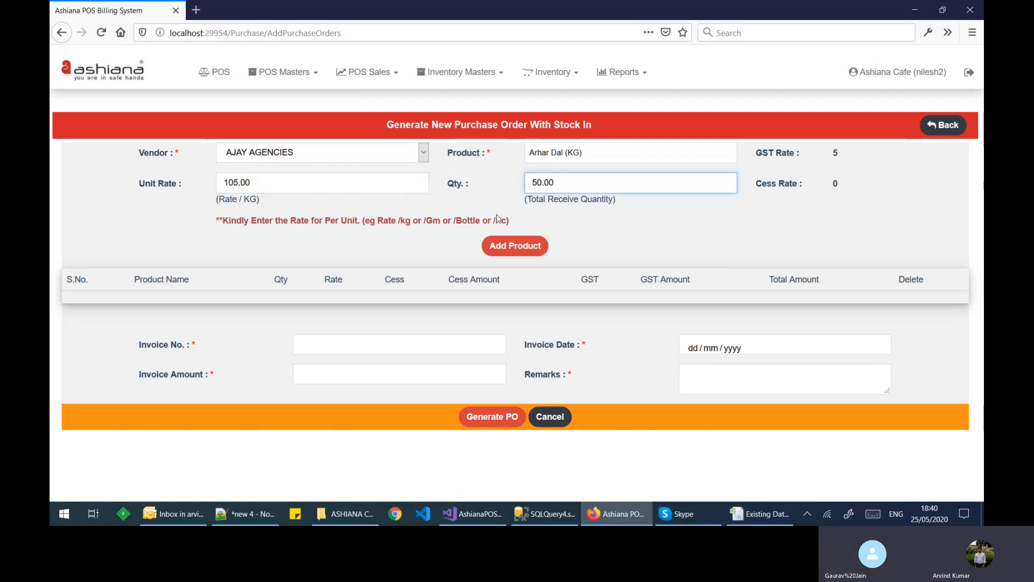
pyautogui.press('Tab')
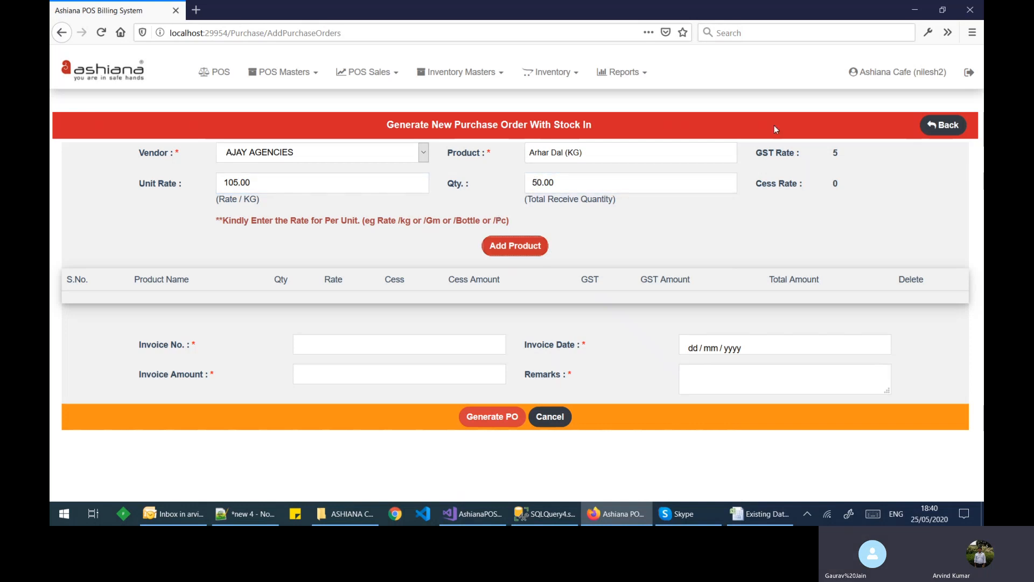
pyautogui.click(835, 157)
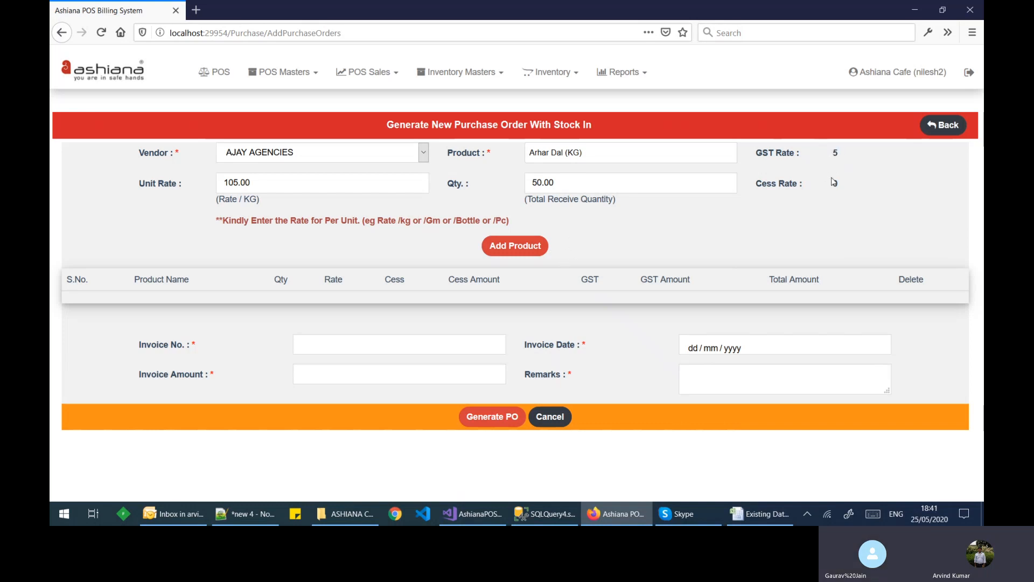
pyautogui.click(514, 247)
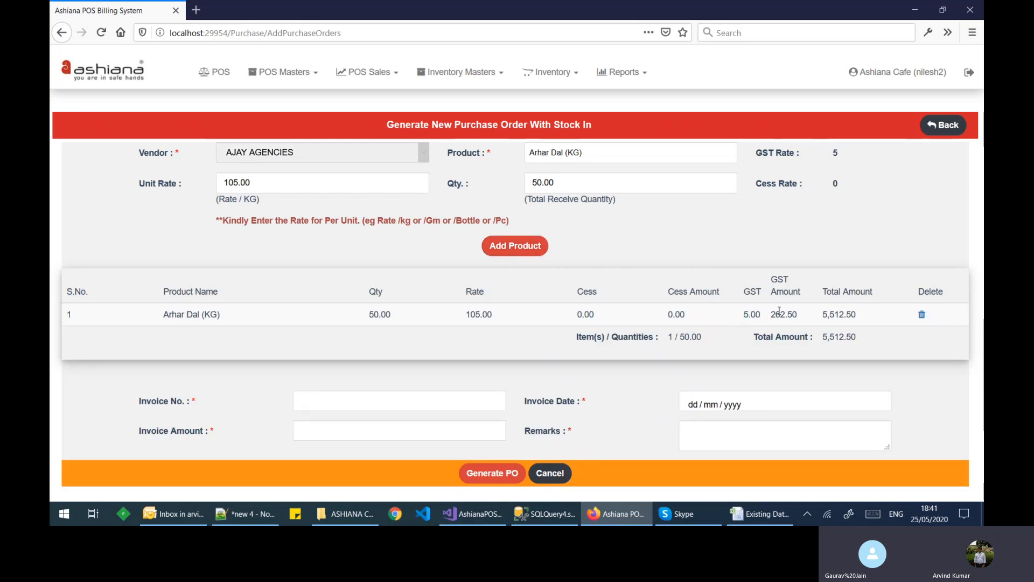
pyautogui.doubleClick(831, 315)
pyautogui.click(870, 329)
# Step: Set invoice number Inv002 and invoice date 25/05/2020
pyautogui.click(393, 397)
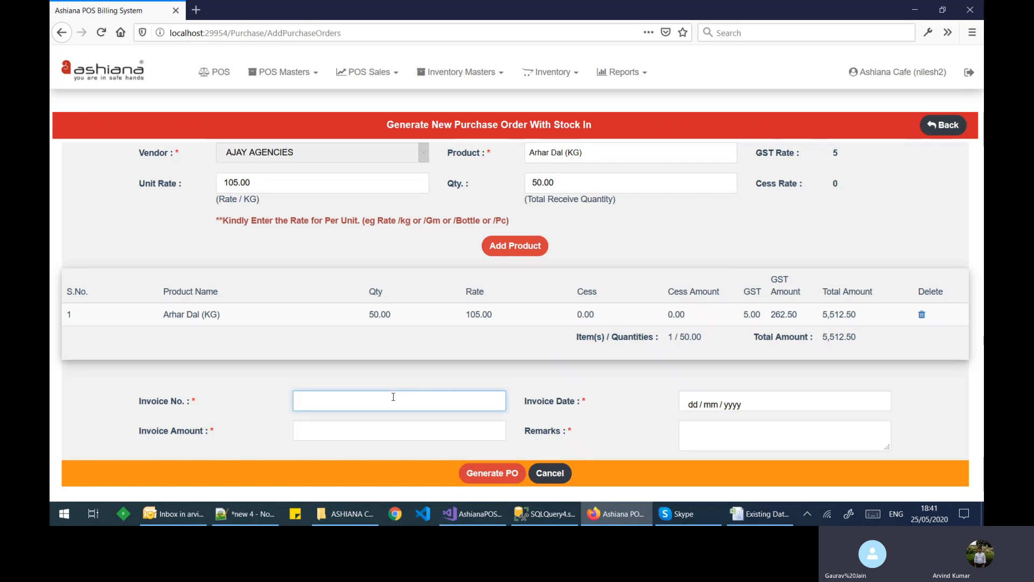
pyautogui.write('I')
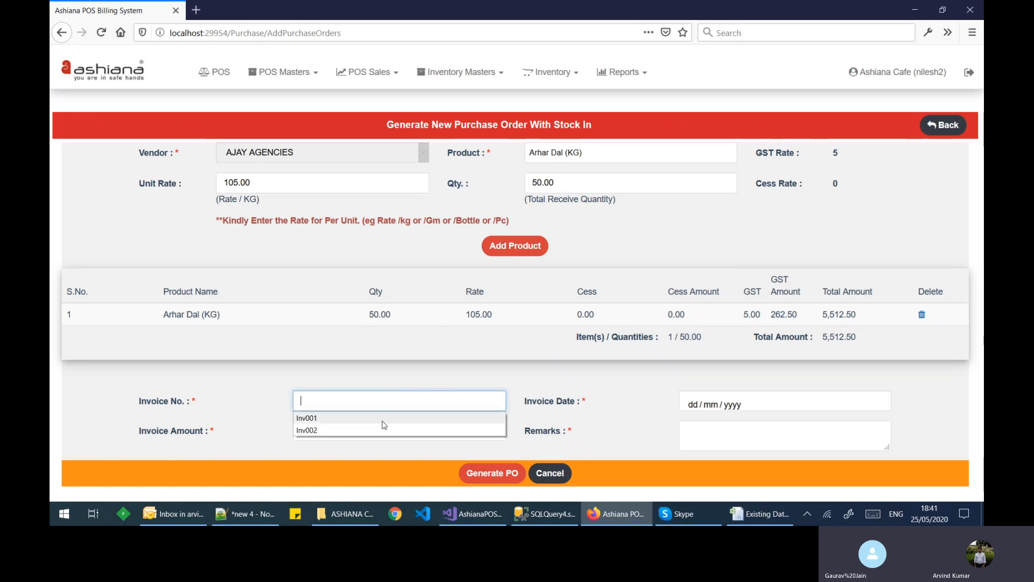
pyautogui.click(386, 420)
pyautogui.press('Tab')
pyautogui.click(713, 405)
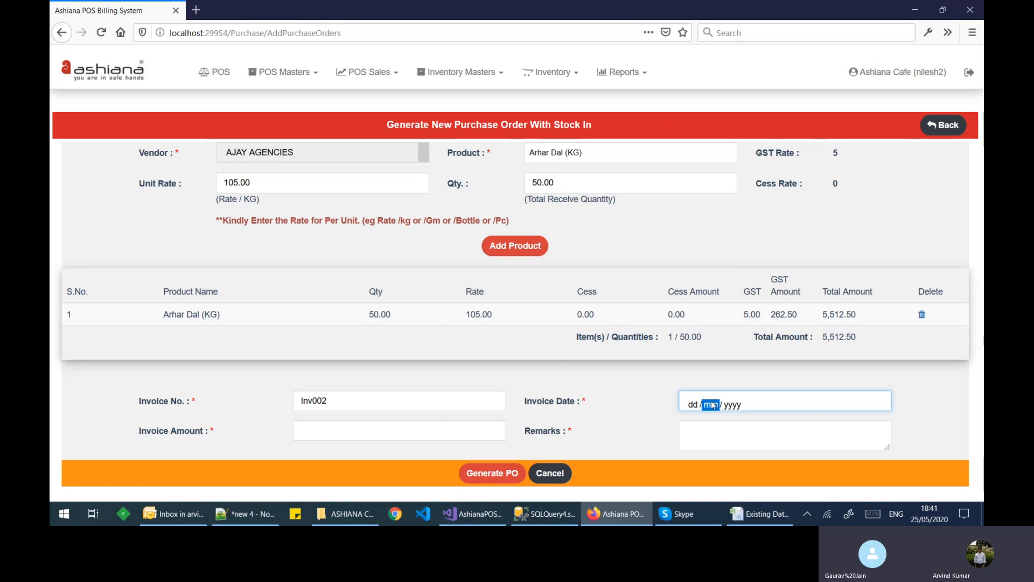
pyautogui.click(722, 360)
# Step: Enter invoice amount 5512.50 and remark 'test', then submit Generate PO
pyautogui.click(355, 427)
pyautogui.write('5')
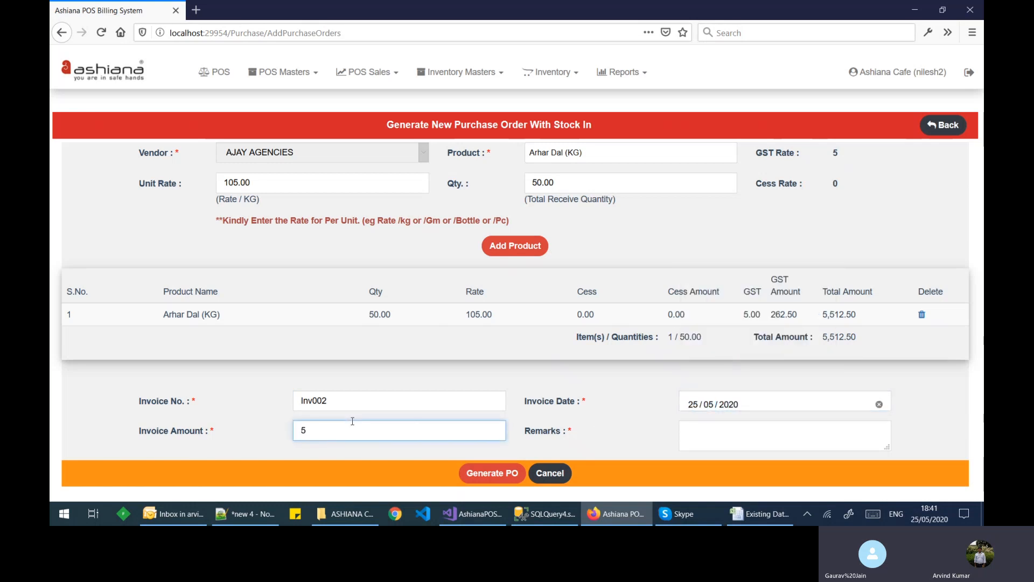
pyautogui.write('512.50')
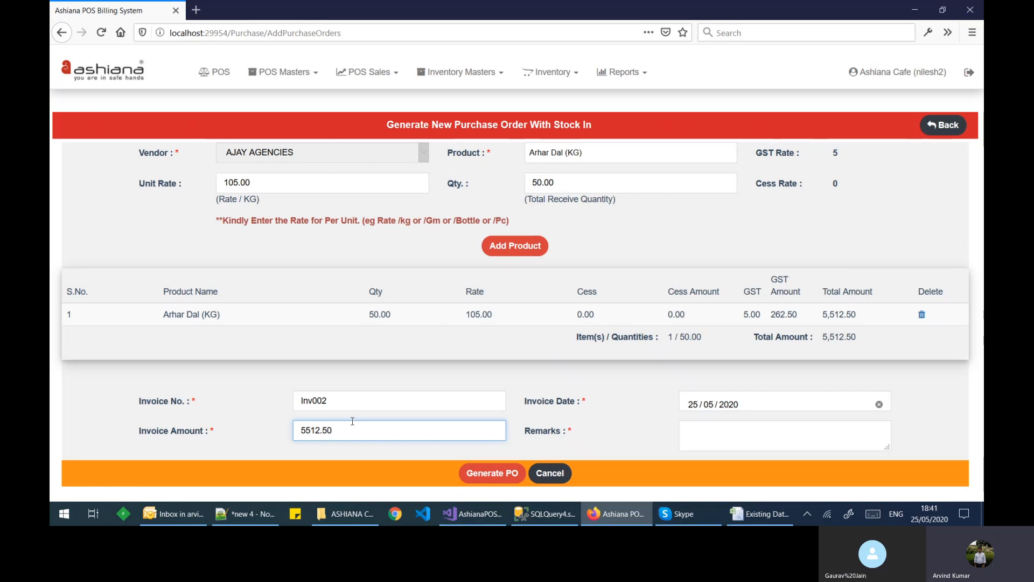
pyautogui.click(708, 431)
pyautogui.write('test')
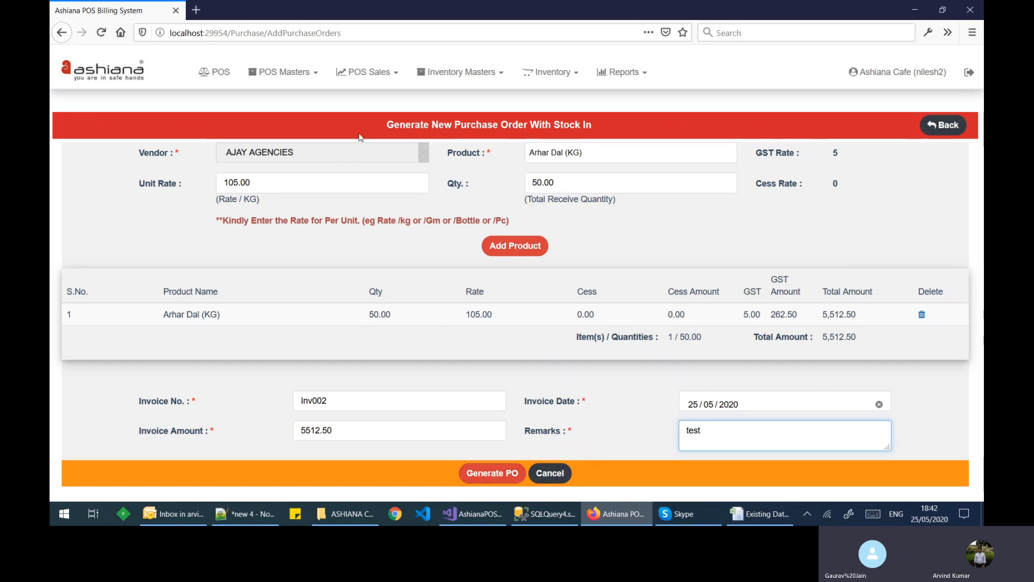
pyautogui.moveTo(388, 125); pyautogui.dragTo(400, 125)
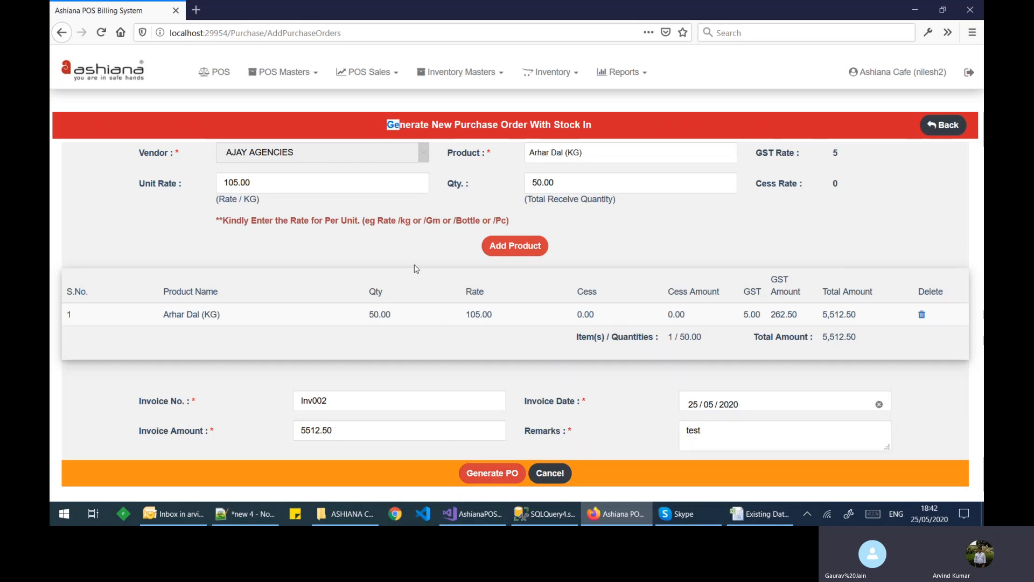
pyautogui.click(487, 477)
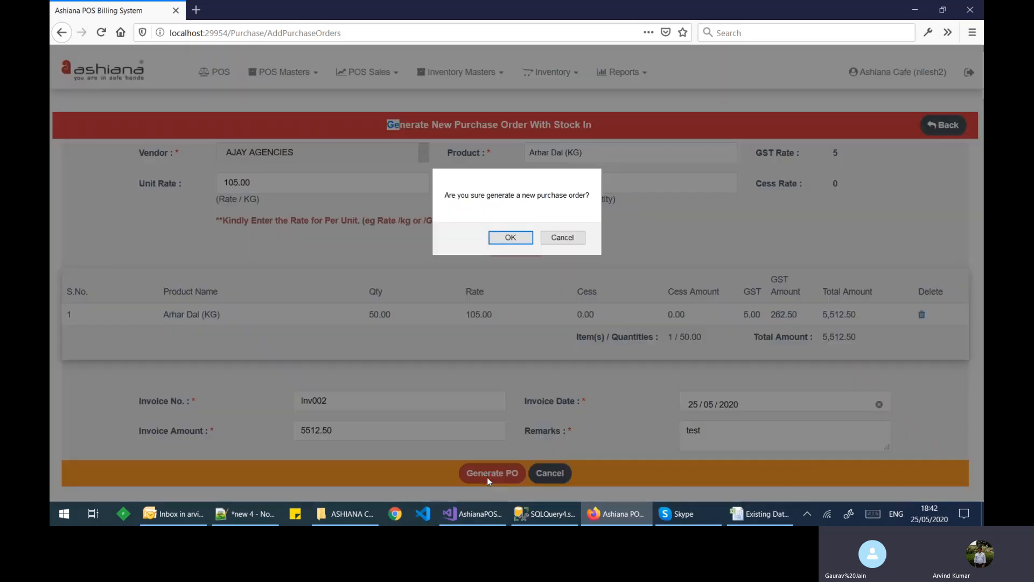
# Step: Confirm the AJAY AGENCIES order, review its products, and return to the purchase orders list
pyautogui.click(500, 237)
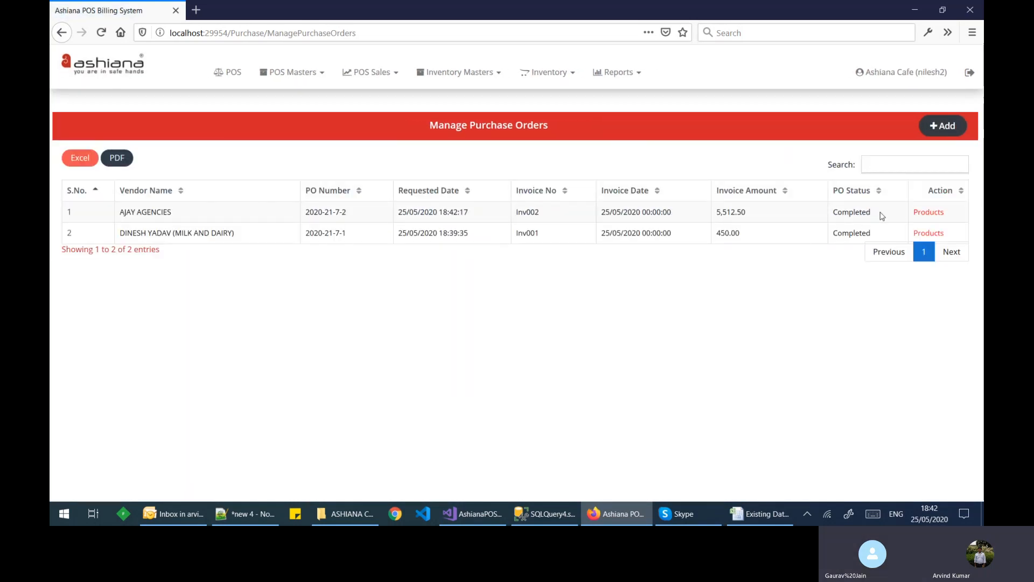
pyautogui.click(928, 213)
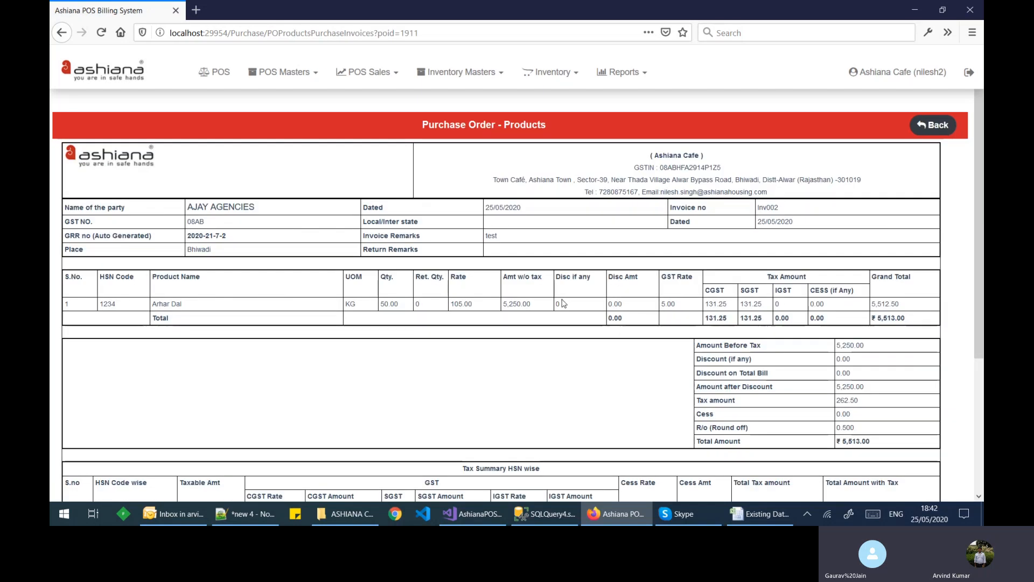
pyautogui.scroll(-1, 565, 303)
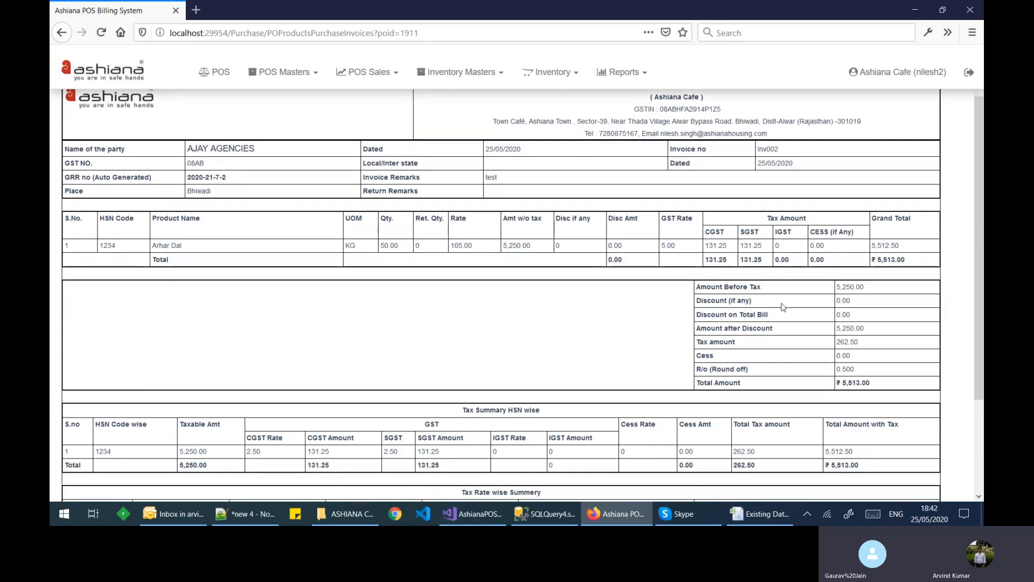
pyautogui.scroll(-1, 804, 362)
pyautogui.scroll(-2, 804, 362)
pyautogui.scroll(5, 812, 215)
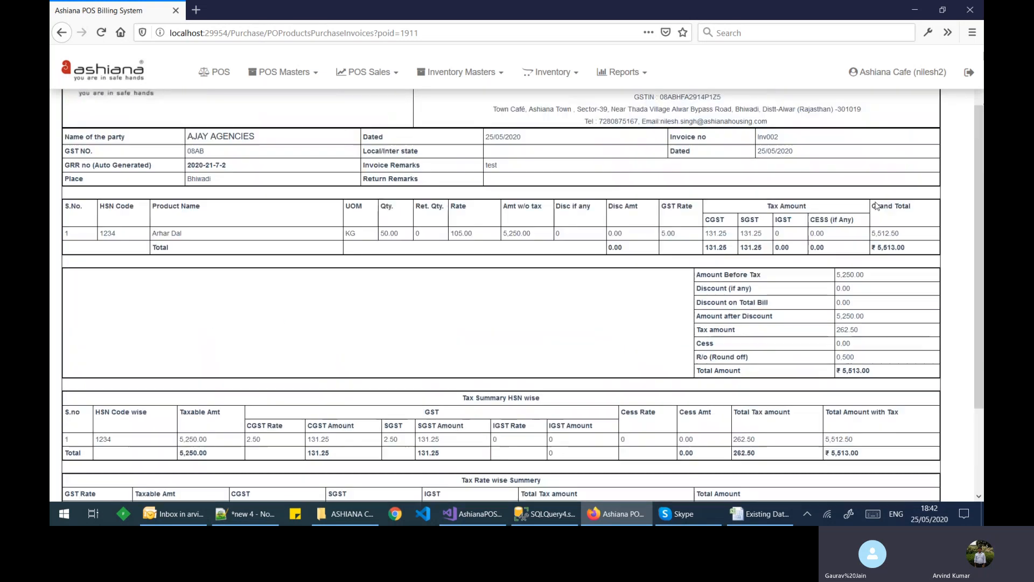
pyautogui.click(927, 125)
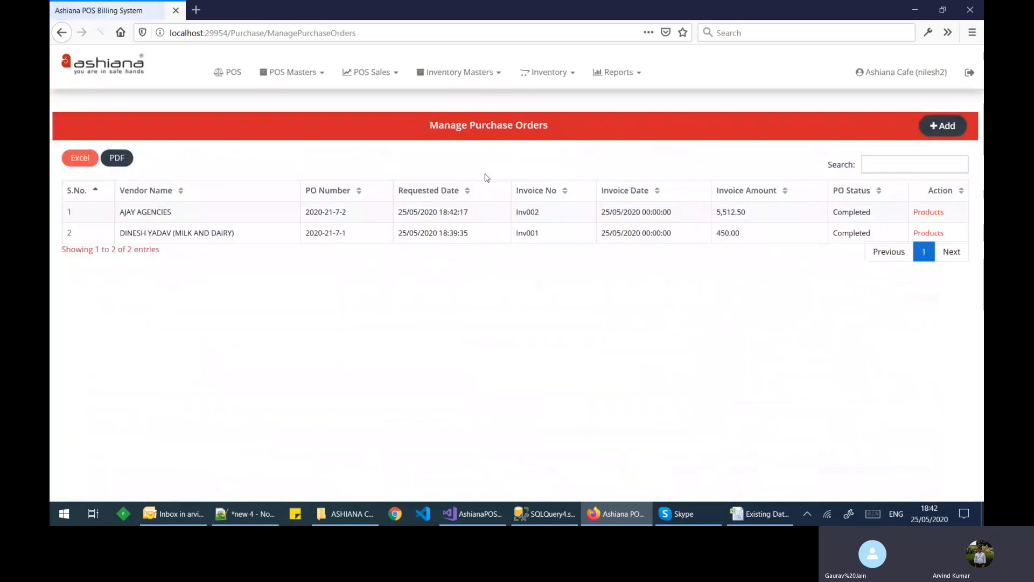
# Step: Open Inventory > Product Stocks and verify Arhar Dal (KG) stock reads 50.00
pyautogui.click(547, 71)
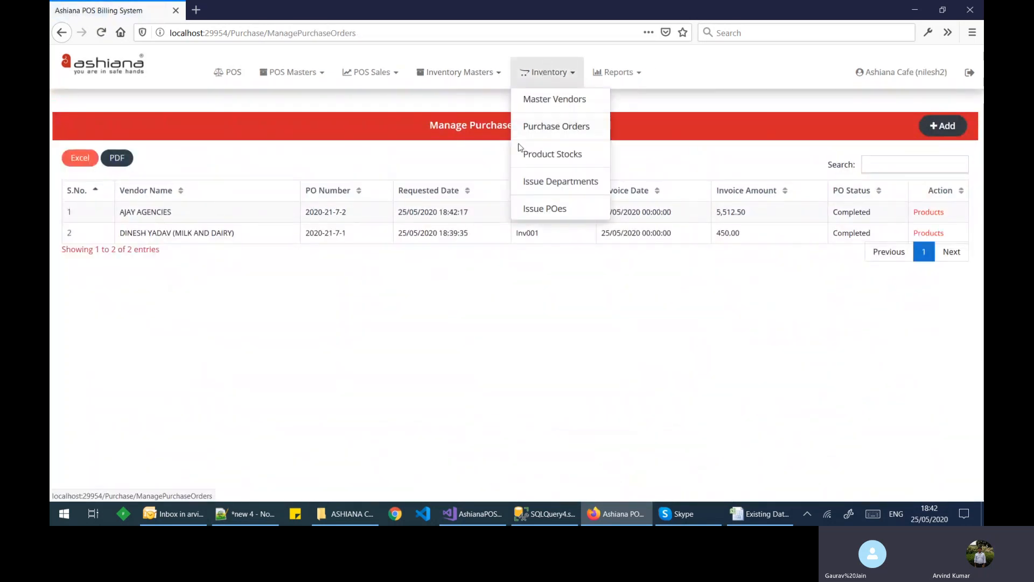
pyautogui.click(538, 162)
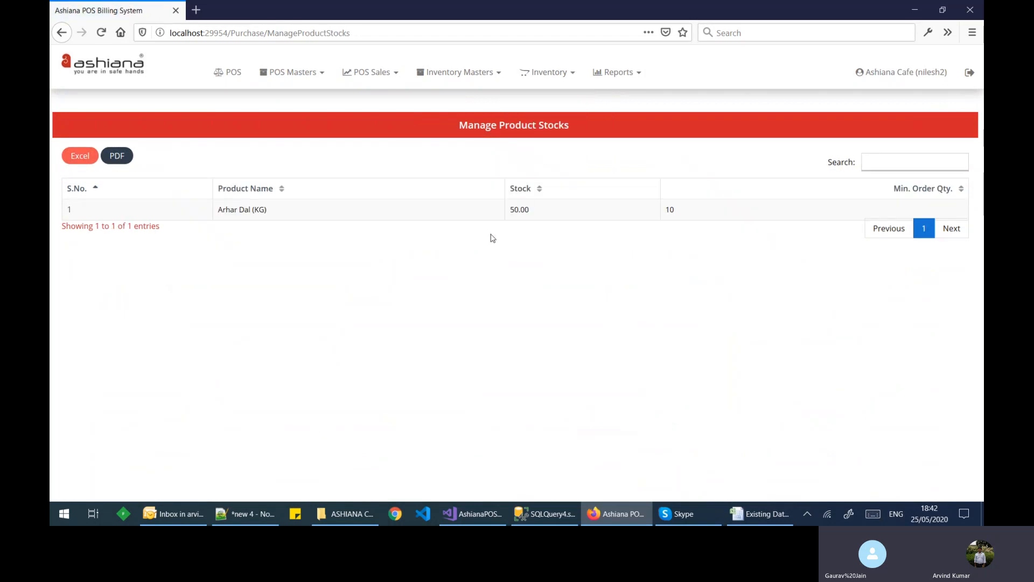
pyautogui.moveTo(511, 211); pyautogui.dragTo(520, 211)
pyautogui.click(542, 215)
# Step: Open Inventory > Issue Departments and review the departments, including SERVICE and KITCHEN
pyautogui.click(551, 81)
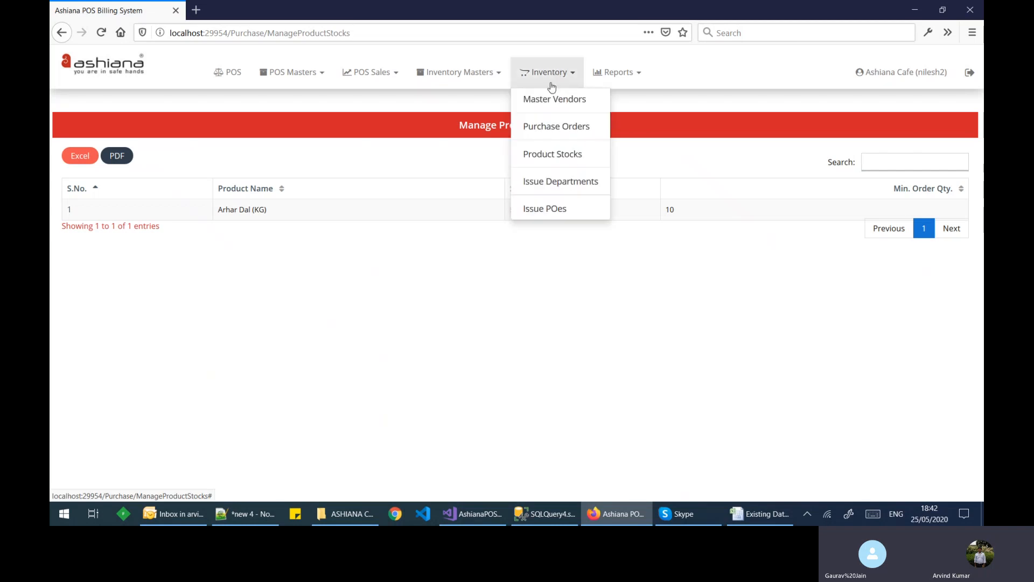
pyautogui.click(542, 190)
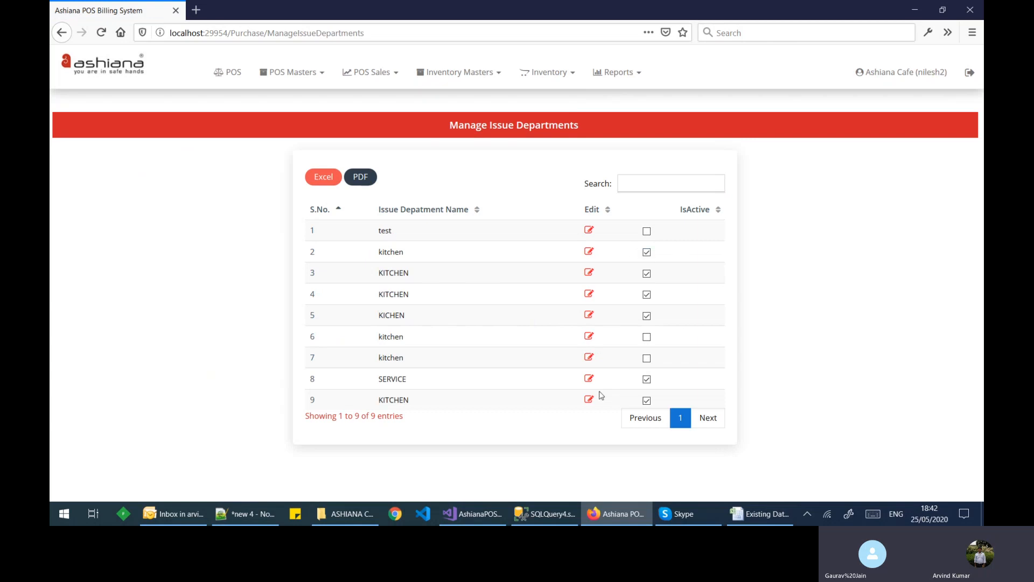
pyautogui.moveTo(376, 380); pyautogui.dragTo(434, 404)
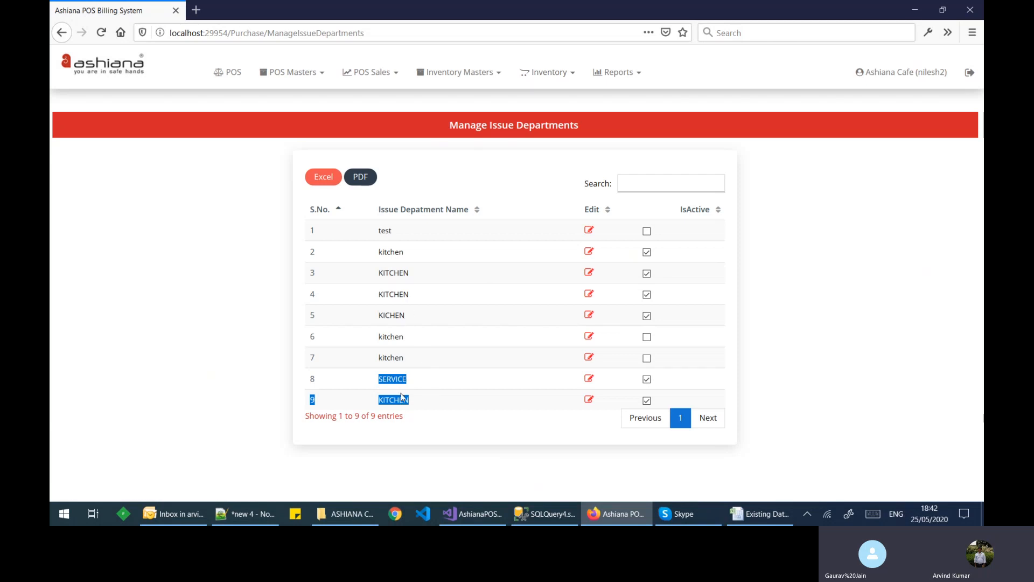
pyautogui.click(557, 79)
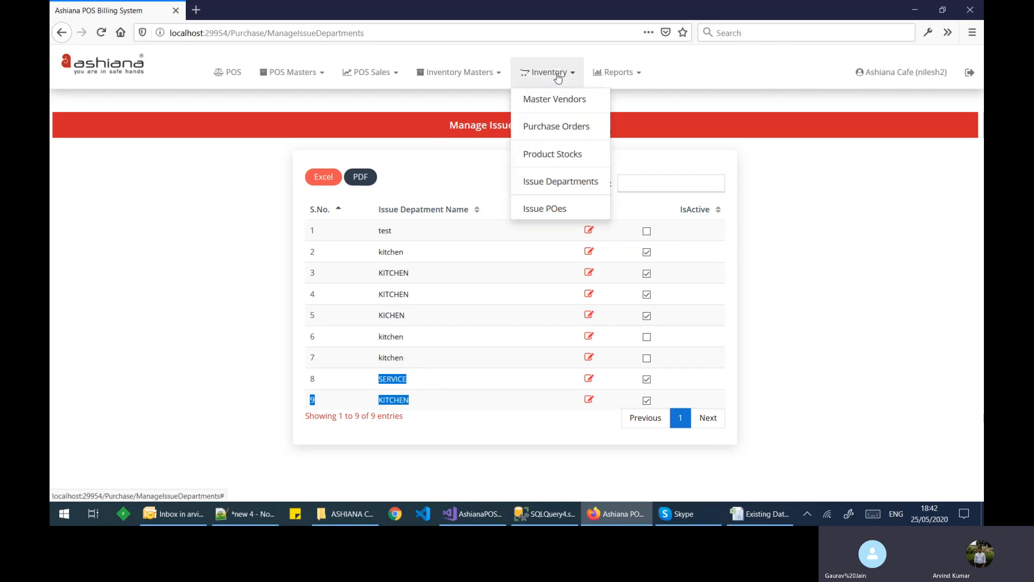
# Step: Start a new product issue to department KITCHEN with product Arhar Dal (KG)
pyautogui.click(546, 214)
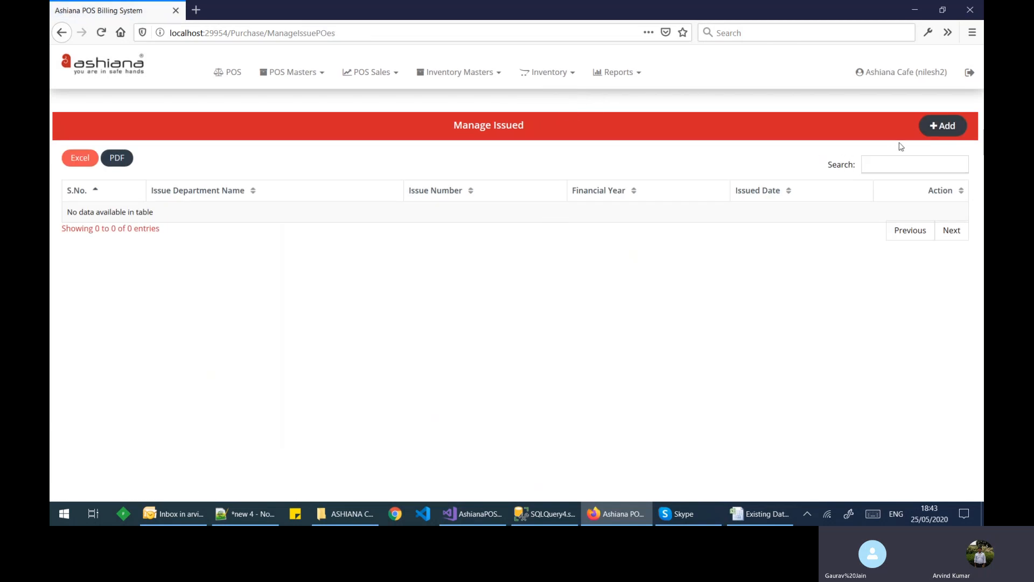
pyautogui.click(940, 127)
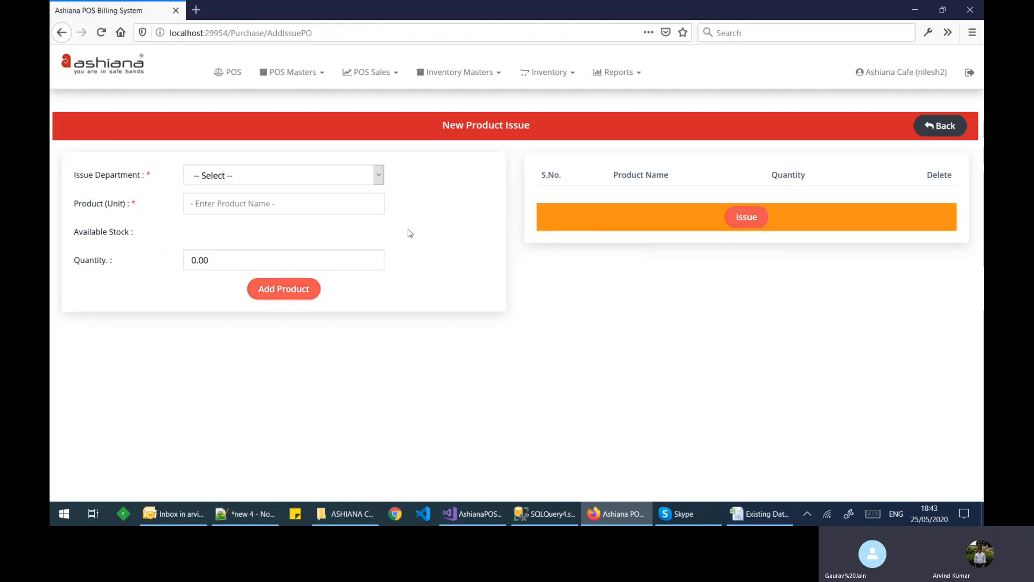
pyautogui.click(379, 175)
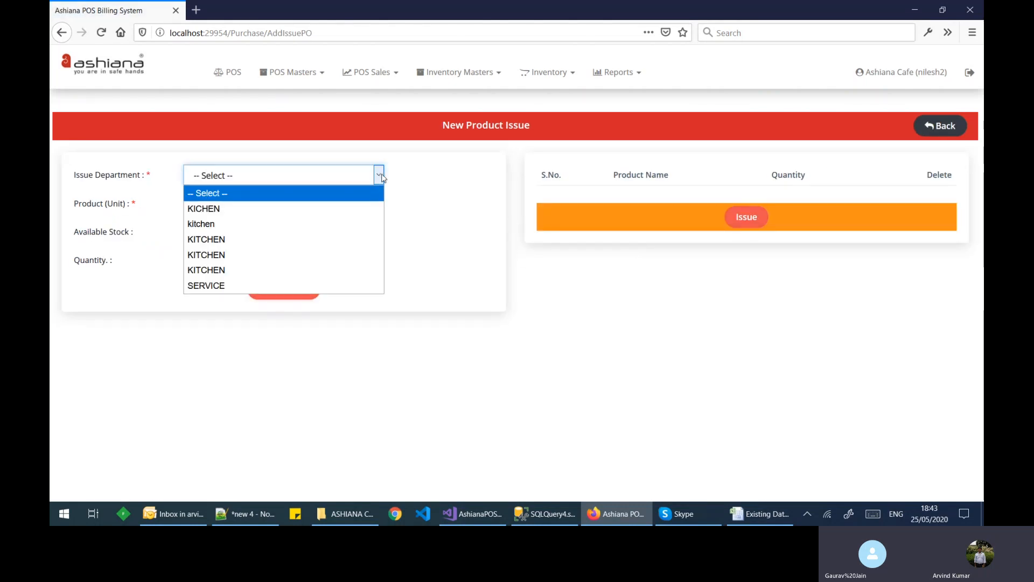
pyautogui.click(314, 271)
pyautogui.click(274, 204)
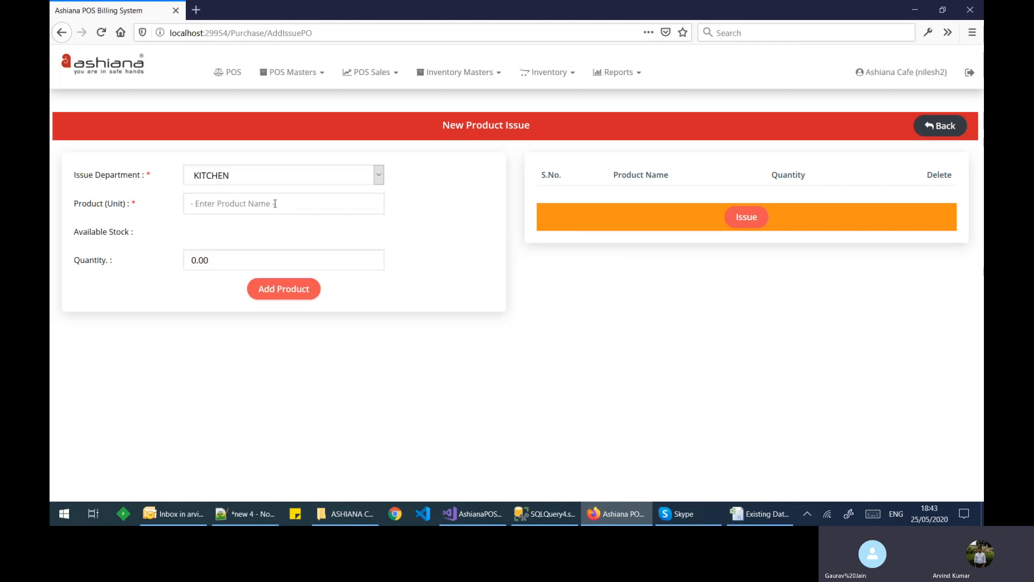
pyautogui.click(240, 222)
# Step: Note the available stock of 50, then try adding quantity 60 to the issue
pyautogui.press('Tab')
pyautogui.click(189, 232)
pyautogui.doubleClick(189, 234)
pyautogui.click(211, 237)
pyautogui.click(192, 261)
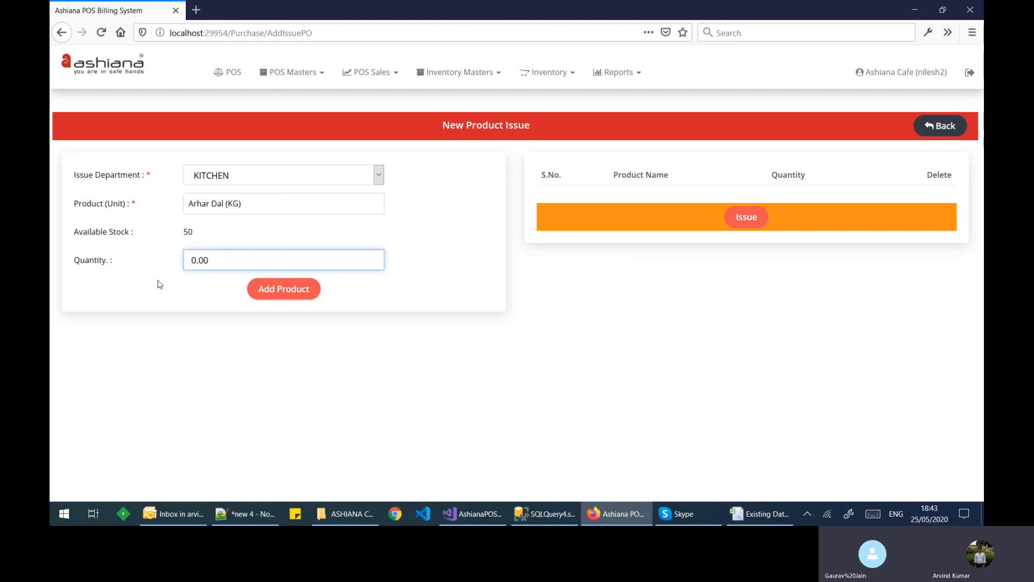
pyautogui.write('6')
pyautogui.click(282, 291)
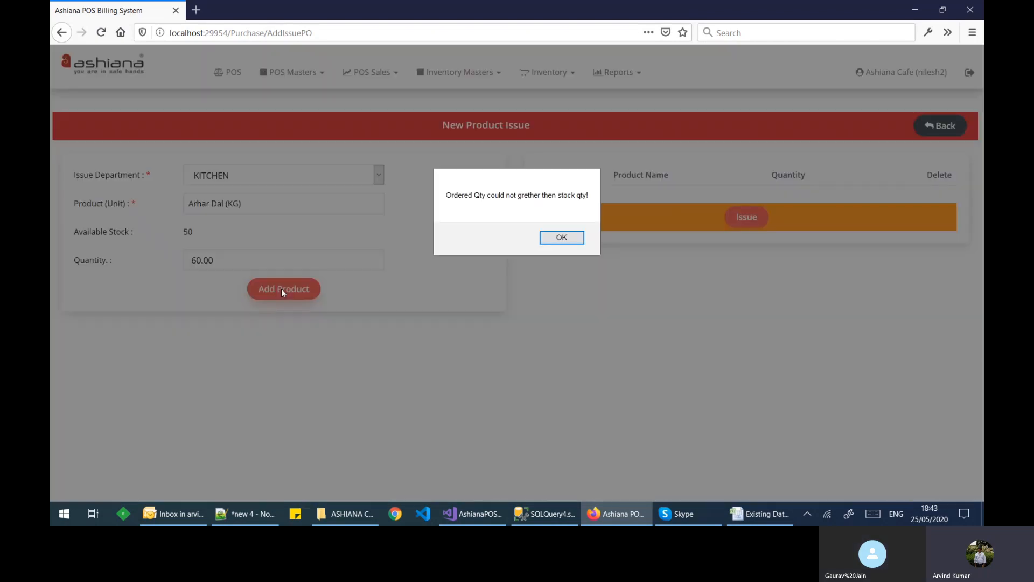